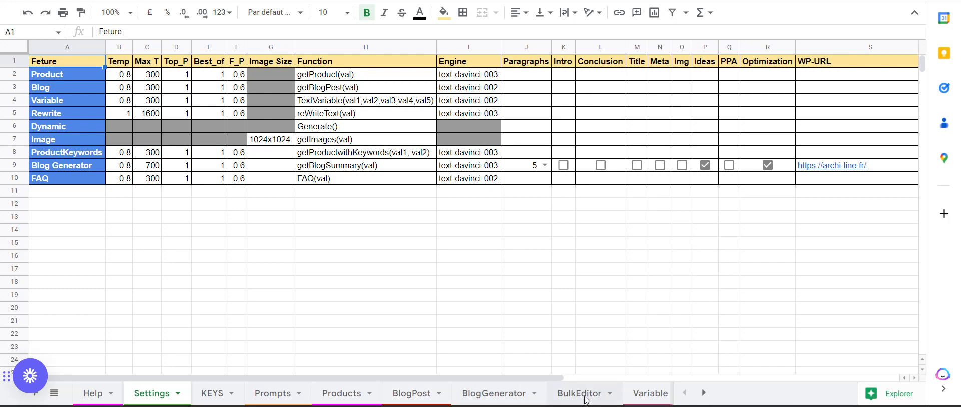
# Step: Open the BulkEditor sheet and examine its article table with 30 title rows and its bulk-generation, clear and resend controls
pyautogui.click(588, 398)
pyautogui.hscroll(10, 279, 191)
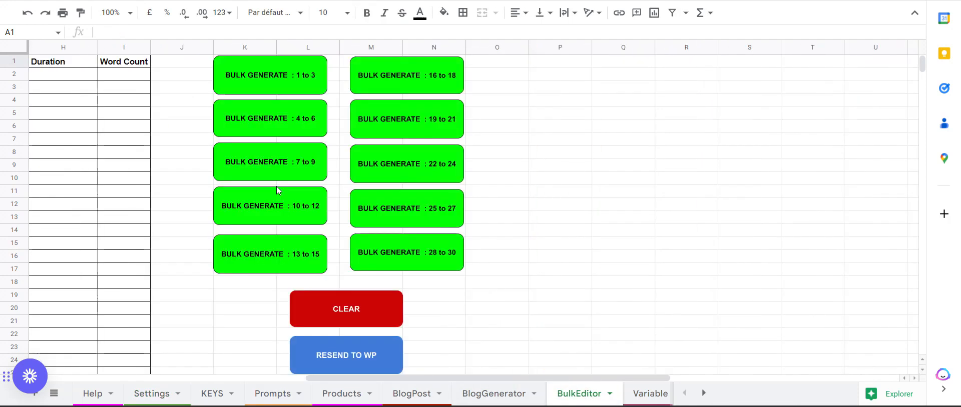
pyautogui.hscroll(-10, 279, 191)
pyautogui.scroll(-5, 279, 191)
pyautogui.scroll(5, 279, 191)
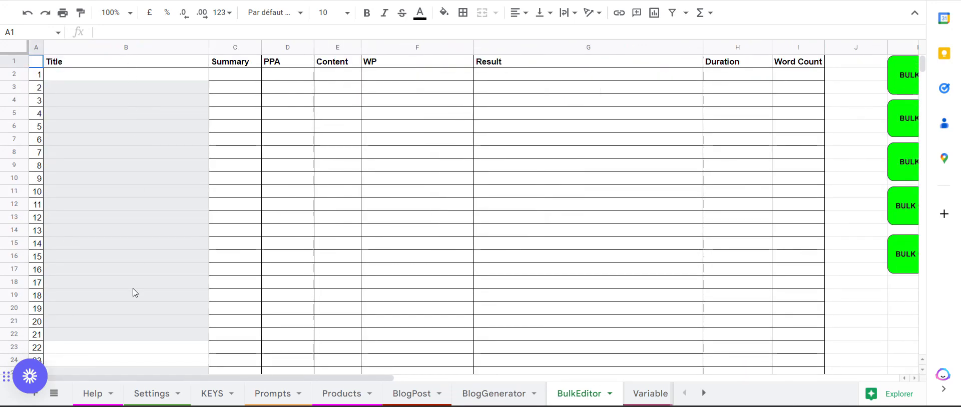
pyautogui.scroll(-3, 130, 292)
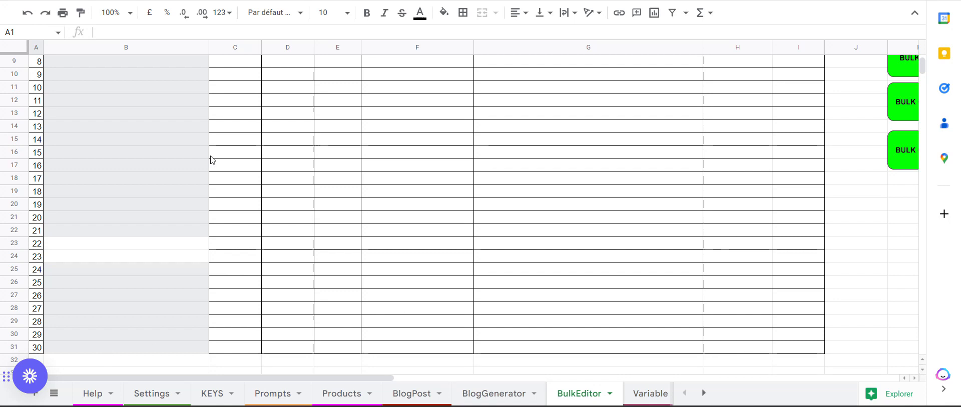
pyautogui.scroll(3, 191, 136)
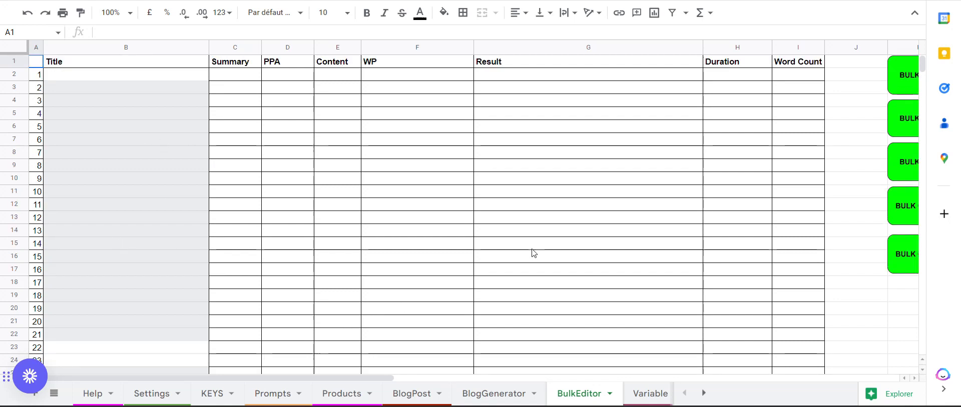
pyautogui.hscroll(4, 532, 253)
pyautogui.hscroll(3, 532, 253)
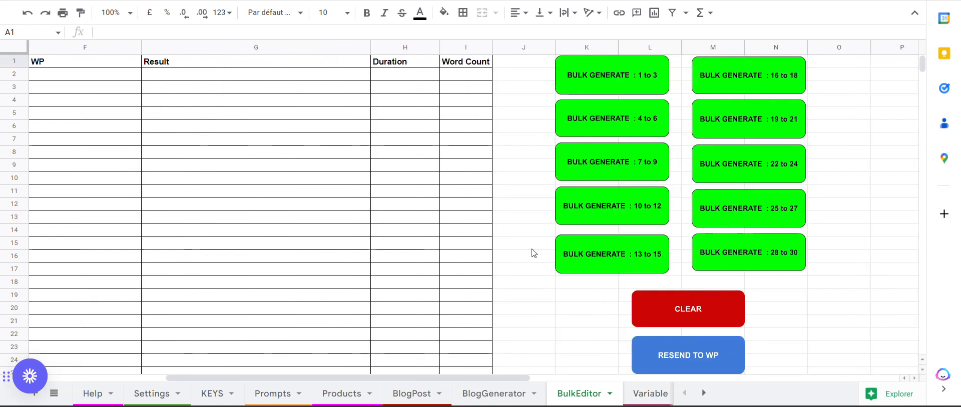
pyautogui.hscroll(-1, 532, 253)
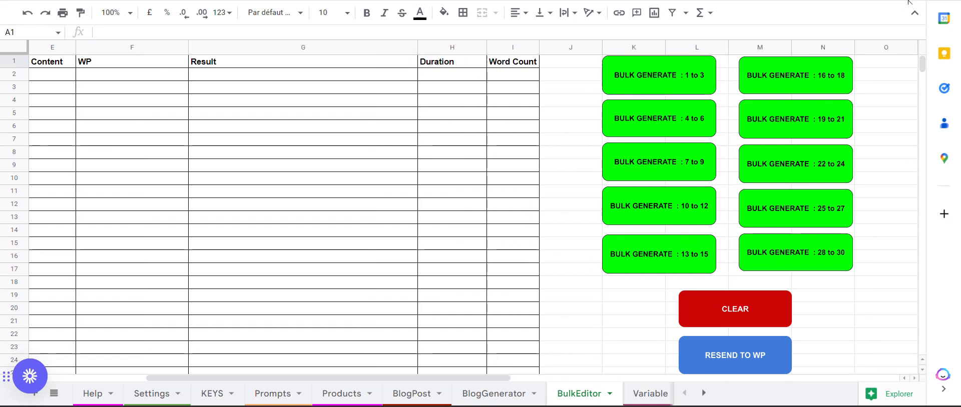
pyautogui.hscroll(-3, 431, 227)
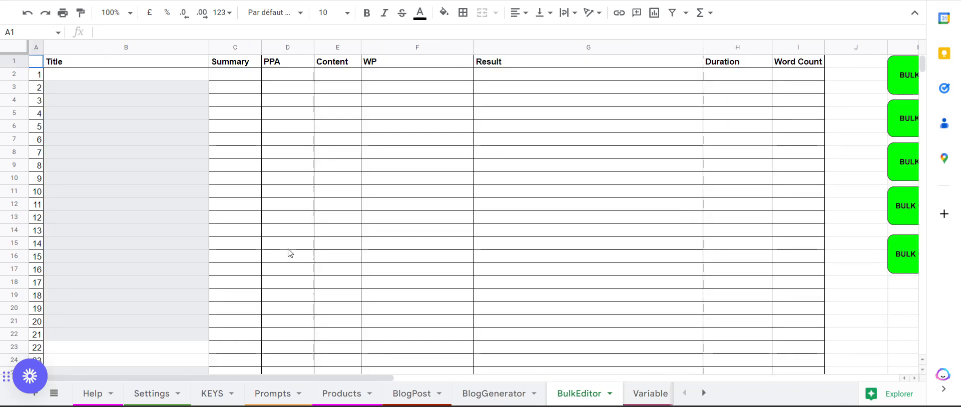
pyautogui.scroll(-4, 289, 253)
pyautogui.scroll(2, 289, 253)
pyautogui.scroll(-2, 289, 252)
pyautogui.scroll(5, 289, 253)
# Step: Search Google for "comment roulette" in a new browser tab
pyautogui.hotkey('ctrl', 't')
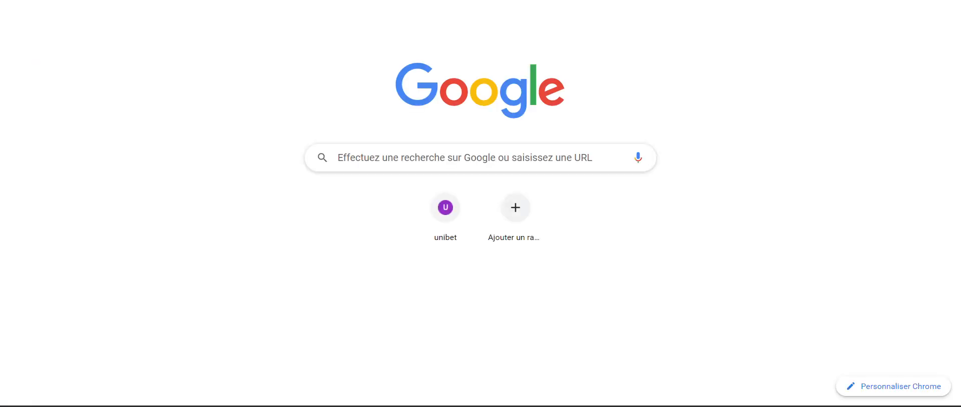
pyautogui.click(400, 154)
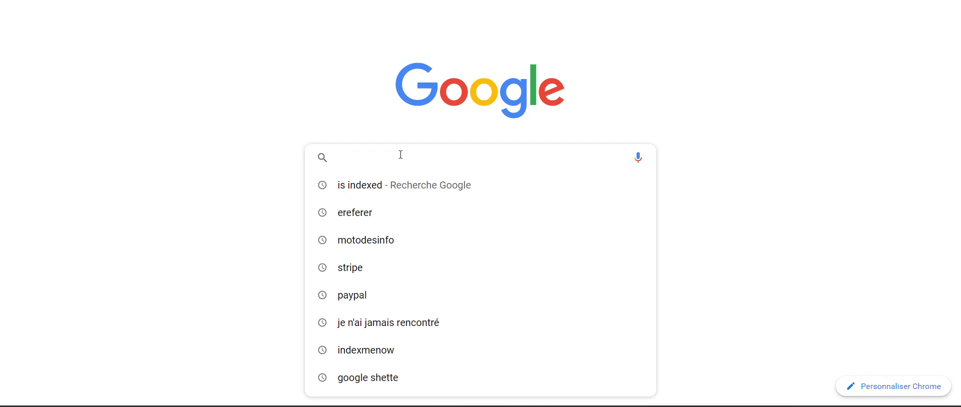
pyautogui.write('comm')
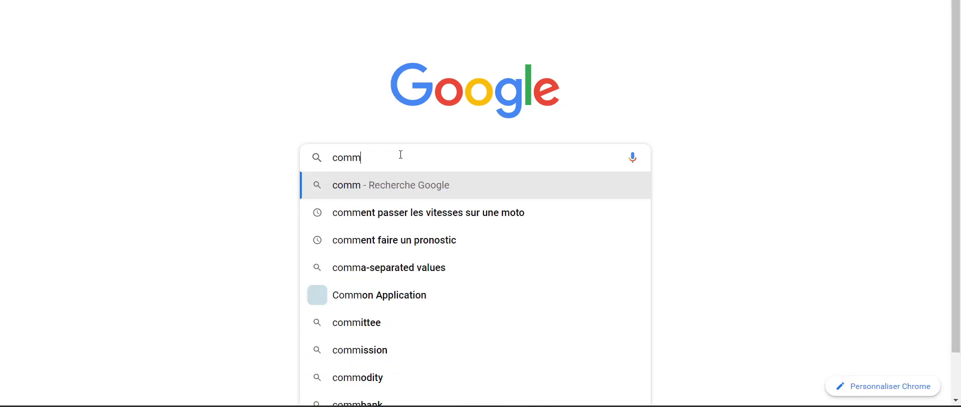
pyautogui.write('ent roulette')
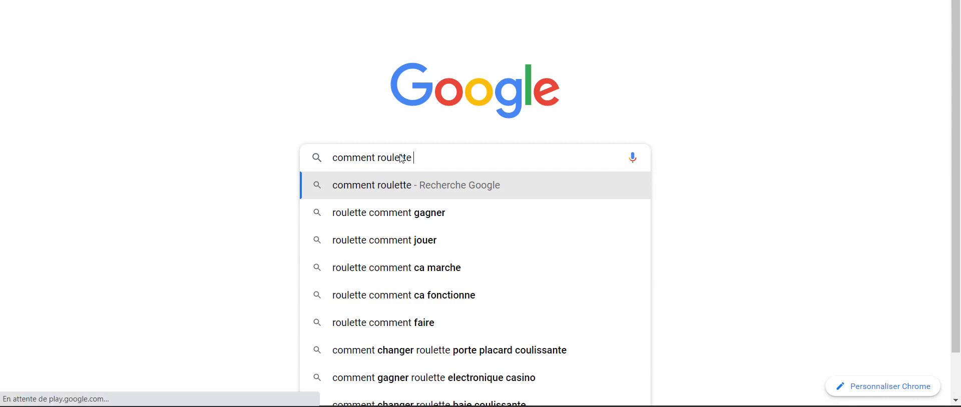
pyautogui.press('Return')
# Step: Expand and collapse several questions under "Autres questions posées" to load more related roulette questions
pyautogui.scroll(-2, 165, 163)
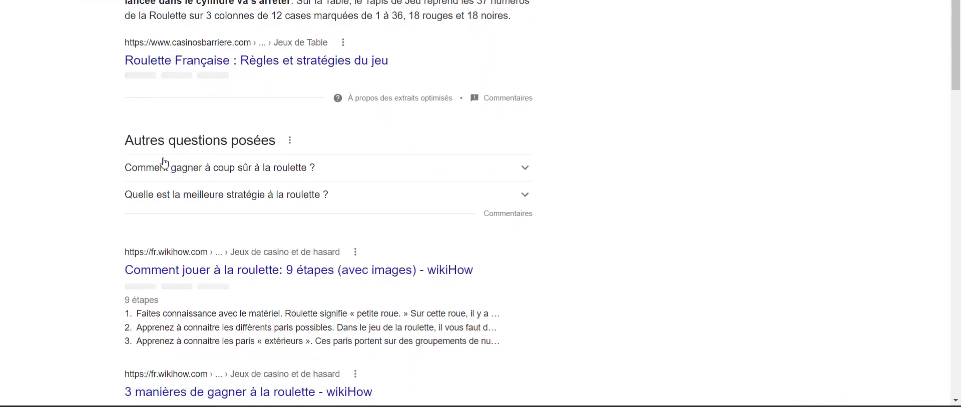
pyautogui.click(276, 199)
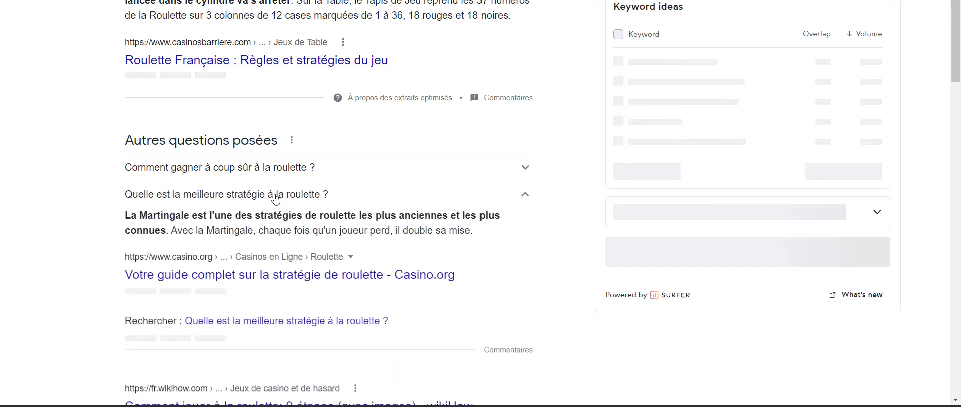
pyautogui.click(276, 198)
pyautogui.click(286, 171)
pyautogui.click(285, 171)
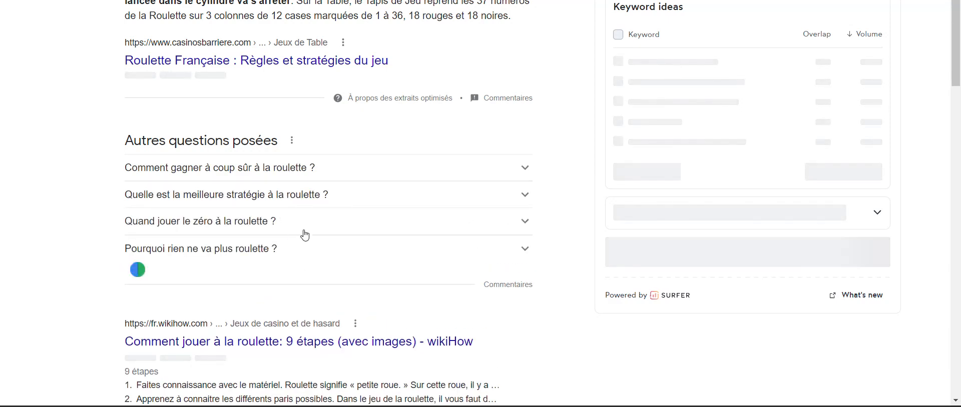
pyautogui.click(291, 230)
pyautogui.click(292, 231)
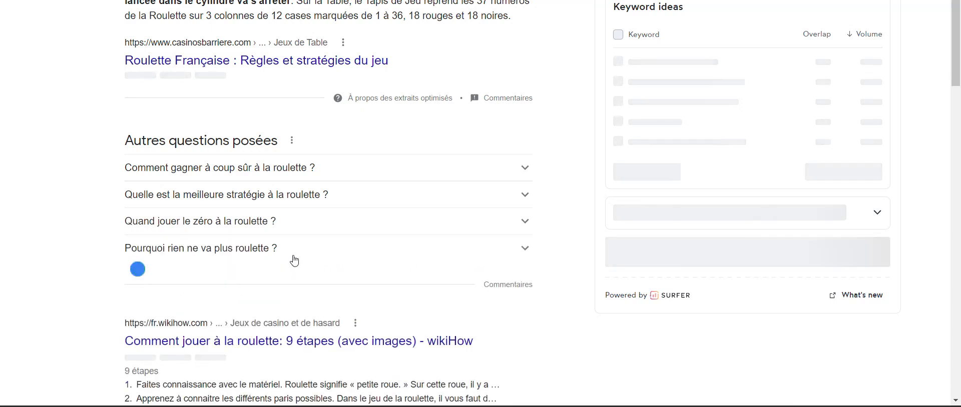
pyautogui.click(295, 254)
pyautogui.click(294, 253)
pyautogui.scroll(-2, 291, 255)
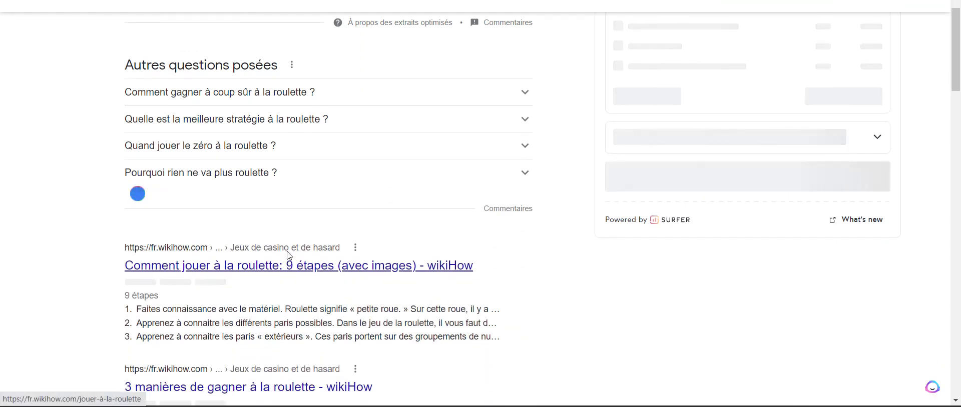
pyautogui.click(286, 255)
pyautogui.click(286, 257)
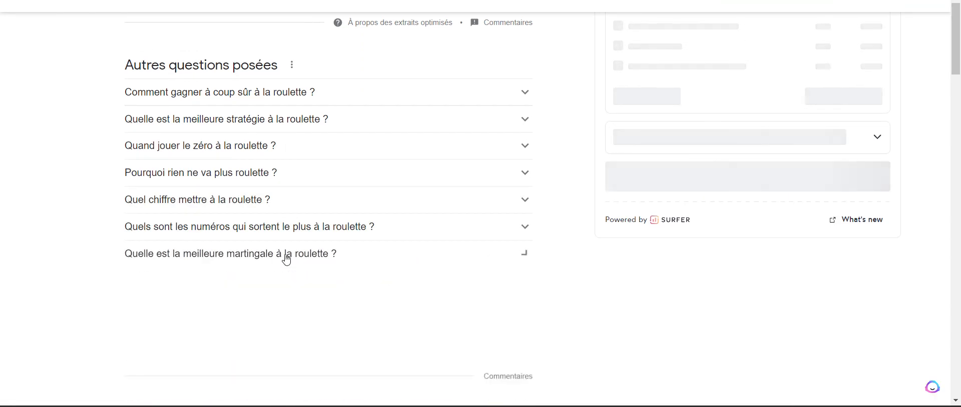
pyautogui.click(290, 228)
pyautogui.click(293, 230)
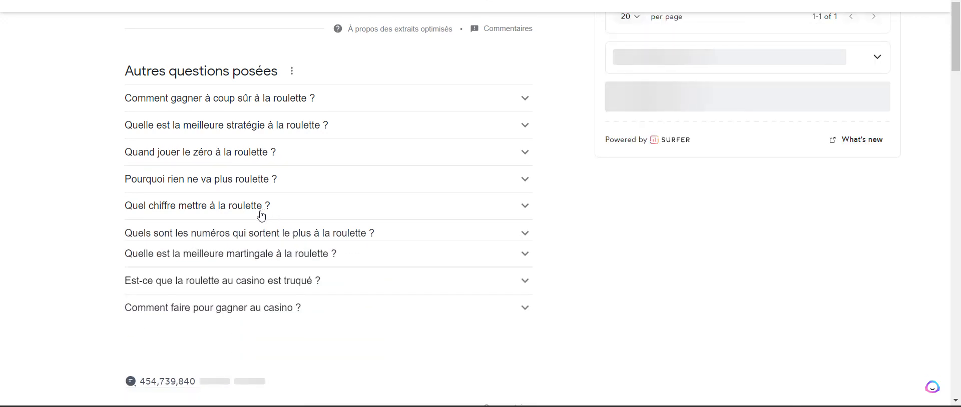
pyautogui.click(231, 153)
pyautogui.click(231, 153)
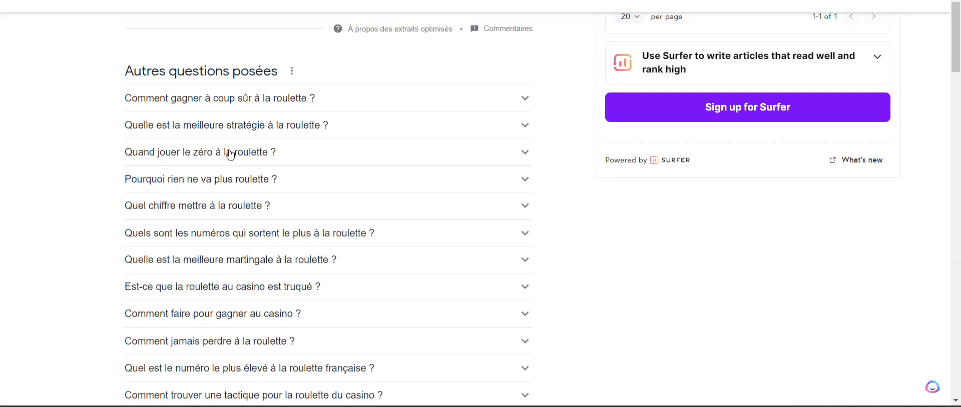
# Step: Copy the full list of related questions into the BulkEditor sheet's Title column, starting at cell B2
pyautogui.scroll(-3, 230, 153)
pyautogui.scroll(1, 230, 154)
pyautogui.scroll(2, 231, 153)
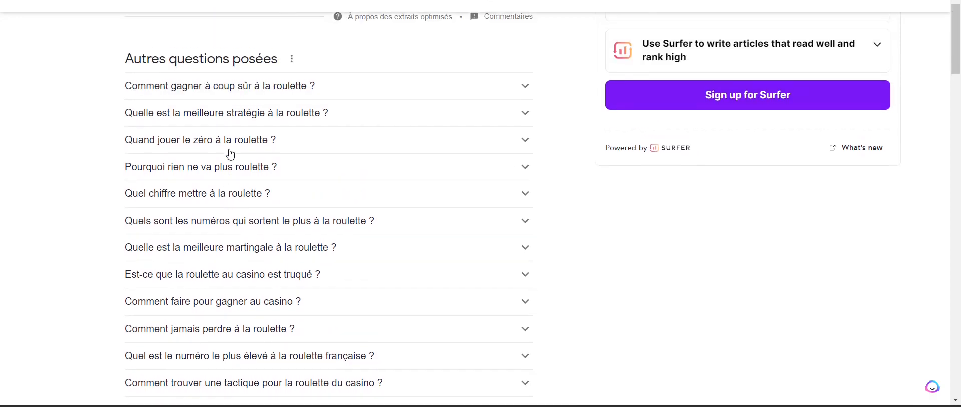
pyautogui.scroll(-3, 207, 271)
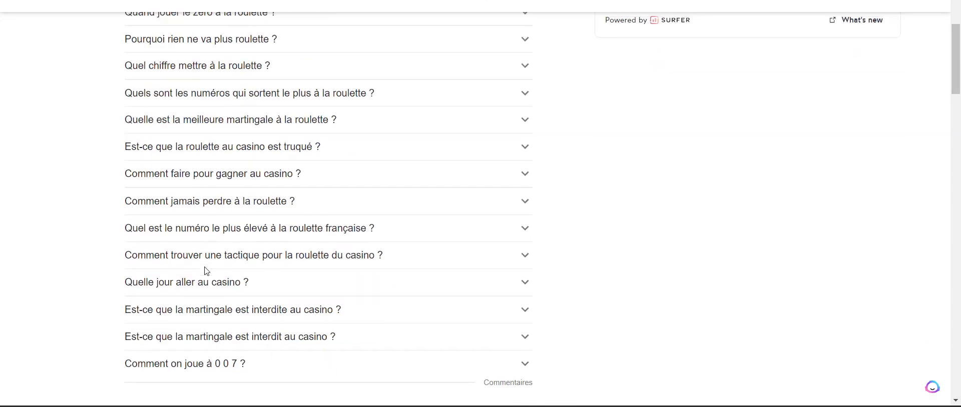
pyautogui.scroll(4, 206, 267)
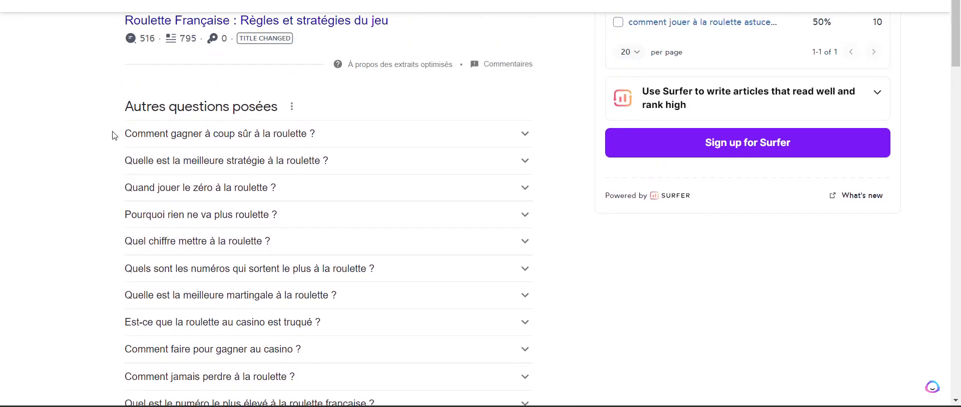
pyautogui.moveTo(113, 133); pyautogui.dragTo(268, 234)
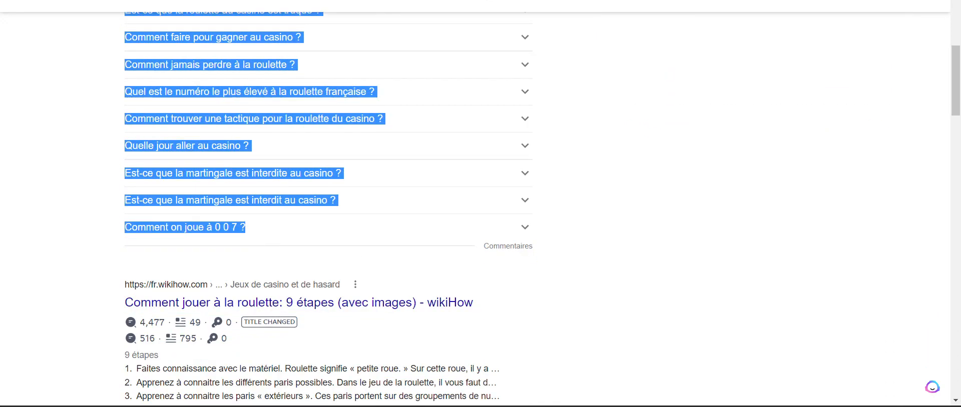
pyautogui.hotkey('ctrl', 'Tab')
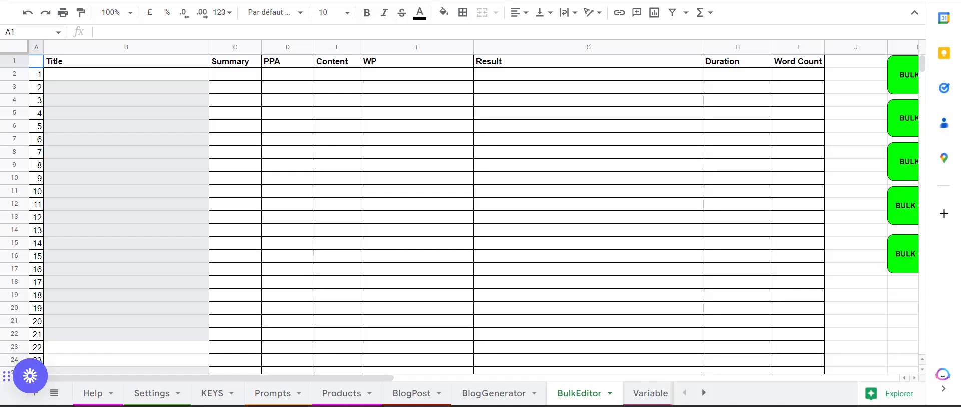
pyautogui.click(60, 79)
pyautogui.write('Comment gagner à coup sûr à la roulette ? Quelle est la meilleure stratégie à la roulette ? Quand jouer le zéro à la roulette ? Pourquoi rien ne va plus roulette ? Quel chiffre mettre à la roulette ? Quels sont les numéros qui sortent le plus à la roulette ? Quelle est la meilleure martingale à la roulette ? Est-ce que la roulette au casino est truqué ? Comment faire pour gagner au casino ? Comment jamais perdre à la roulette ? Quel est le numéro le plus élevé à la roulette française ? Comment trouver une tactique pour la roulette du casino ? Quelle jour aller au casino ? Est-ce que la martingale est interdite au casino ? Est-ce que la martingale est interdit au casino ? Comment on joue à 0 0 7 ?')
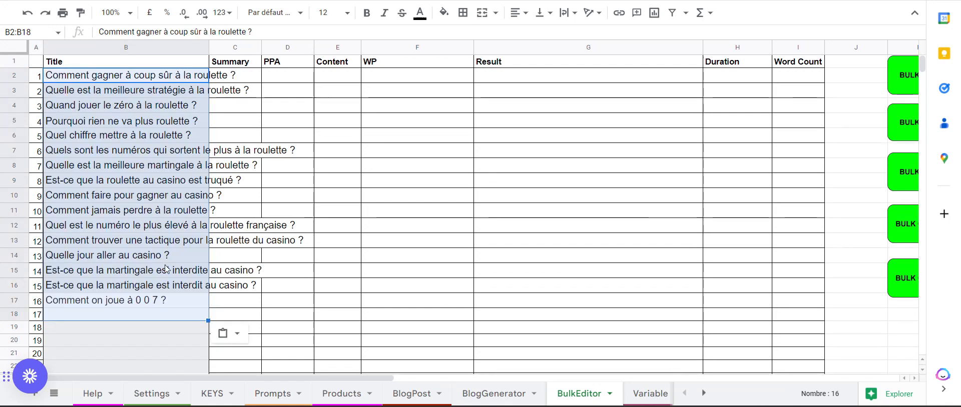
# Step: Delete the titles in cells B12:B17, keeping only the first ten questions
pyautogui.click(153, 293)
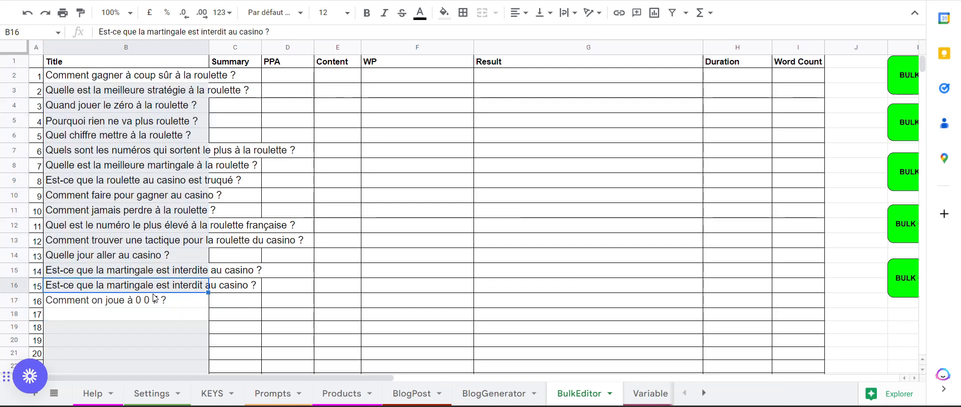
pyautogui.click(123, 303)
pyautogui.moveTo(124, 302); pyautogui.dragTo(96, 229)
pyautogui.press('Delete')
# Step: Start bulk generation for the article batches 1 to 3, 4 to 6, 7 to 9 and 10 to 12
pyautogui.hscroll(6, 522, 347)
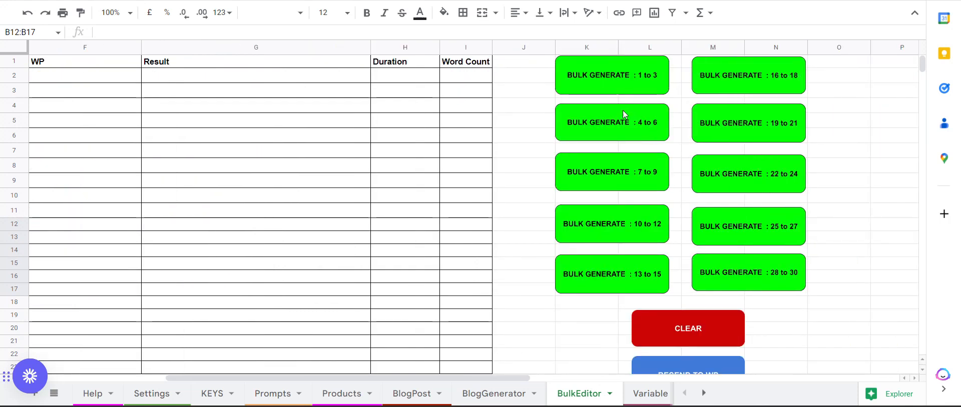
pyautogui.click(618, 81)
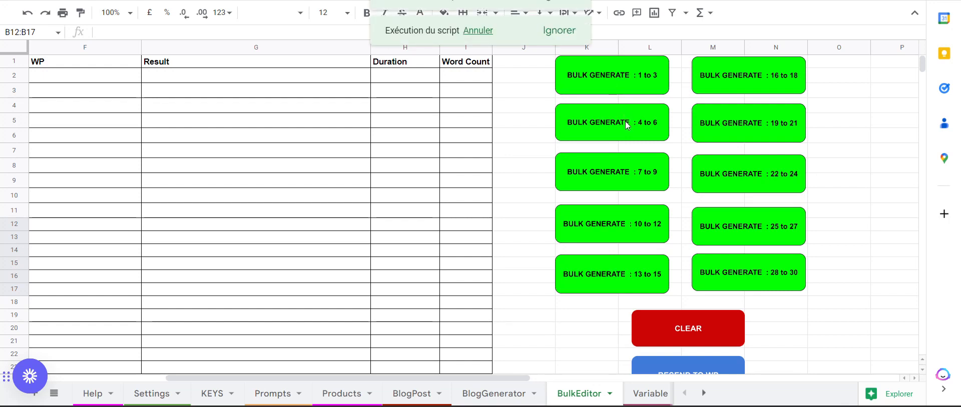
pyautogui.click(633, 171)
pyautogui.click(620, 230)
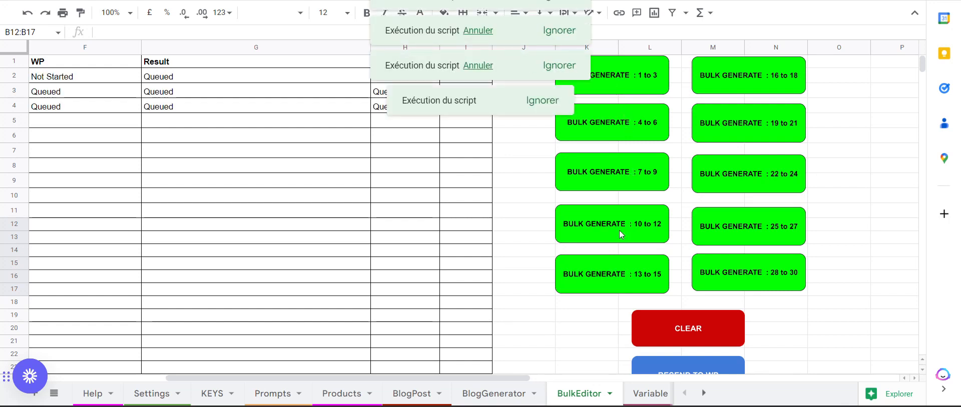
# Step: Examine each title's generation and WordPress publishing status in BulkEditor, and check the blog generator options on the Settings sheet
pyautogui.hscroll(-6, 365, 281)
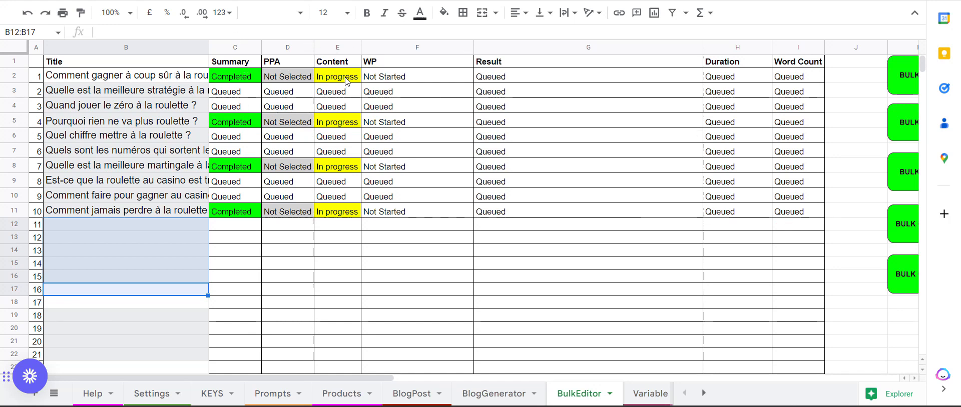
pyautogui.click(152, 394)
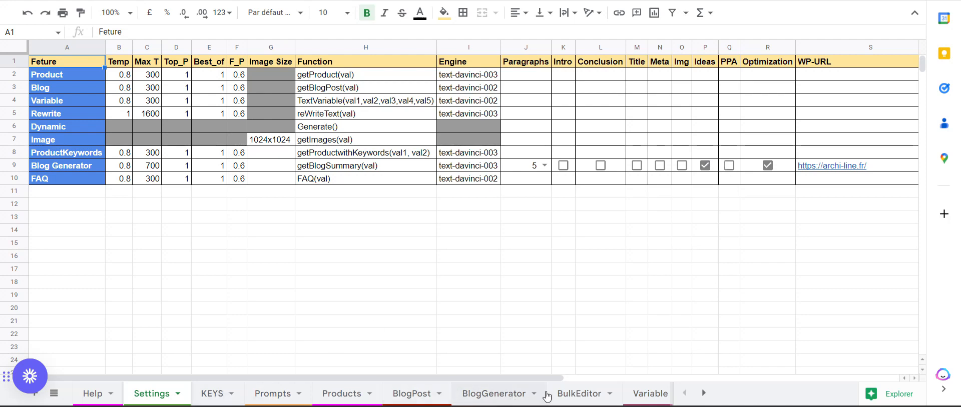
pyautogui.click(581, 394)
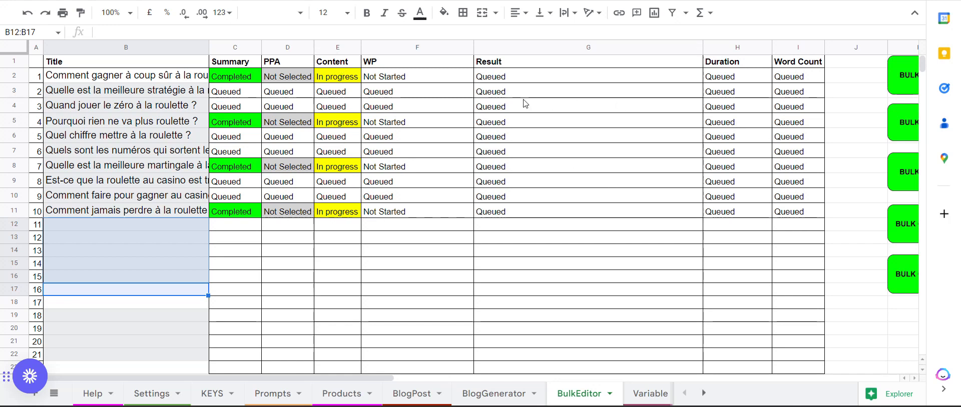
pyautogui.hscroll(5, 525, 104)
pyautogui.hscroll(-5, 526, 104)
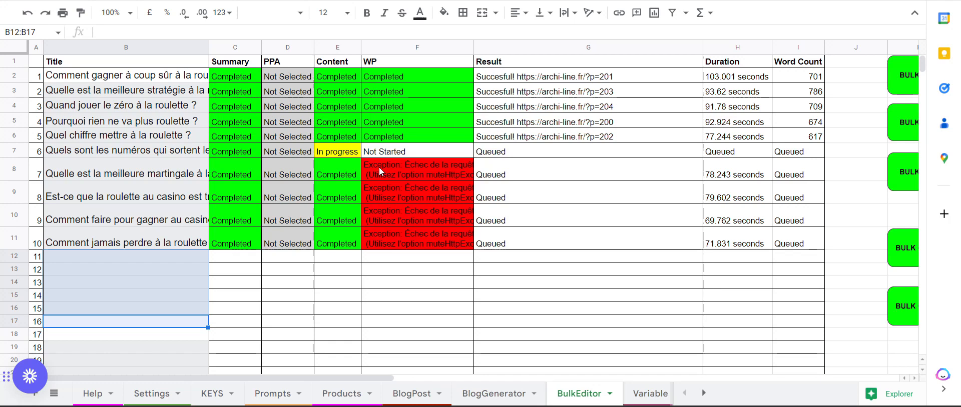
pyautogui.hscroll(1, 421, 190)
pyautogui.hscroll(4, 422, 190)
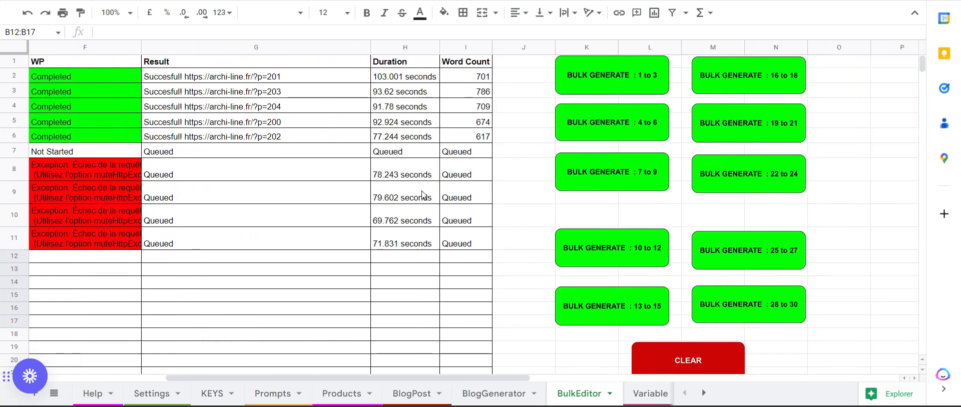
pyautogui.hscroll(-5, 421, 190)
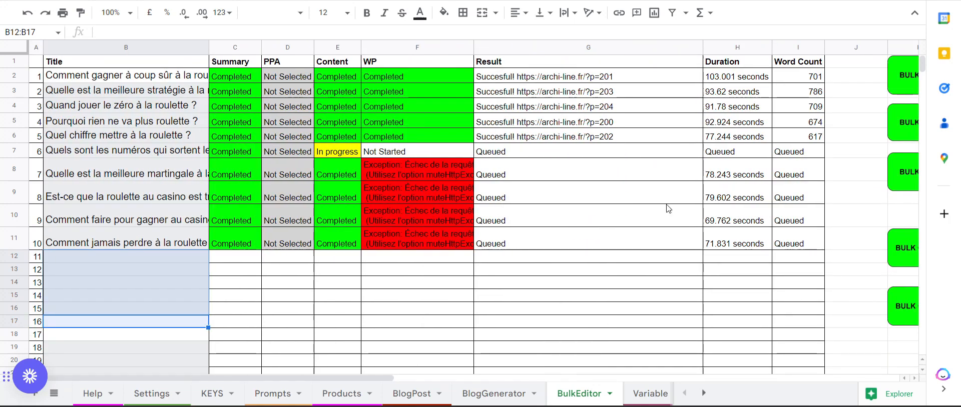
pyautogui.scroll(-2, 667, 208)
pyautogui.hscroll(5, 668, 208)
pyautogui.hscroll(-1, 668, 208)
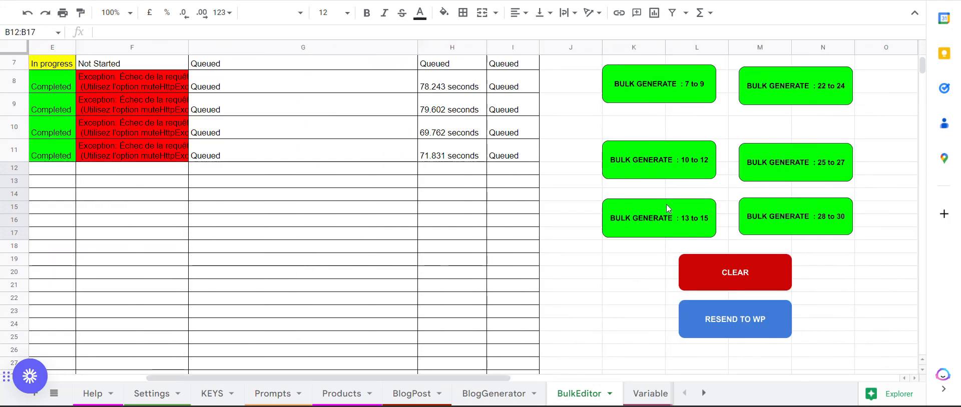
# Step: Resend the completed articles from BulkEditor to WordPress and check the publishing result of each title
pyautogui.click(730, 320)
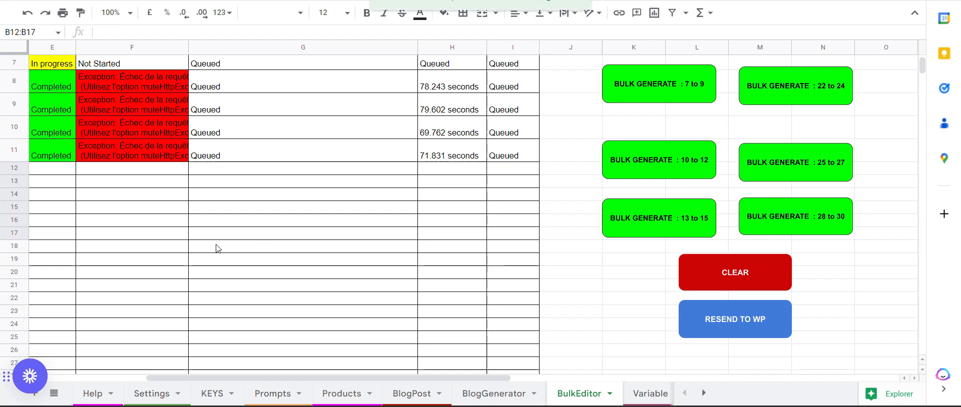
pyautogui.hscroll(-5, 216, 249)
pyautogui.scroll(2, 216, 249)
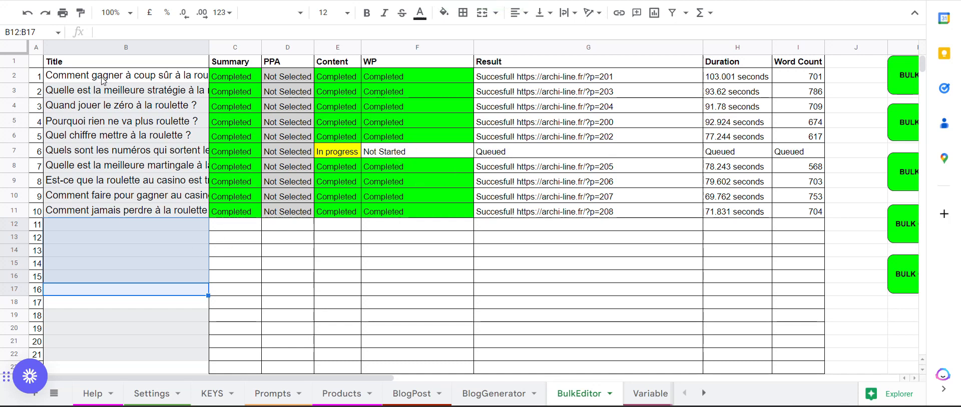
pyautogui.moveTo(102, 80); pyautogui.dragTo(132, 89)
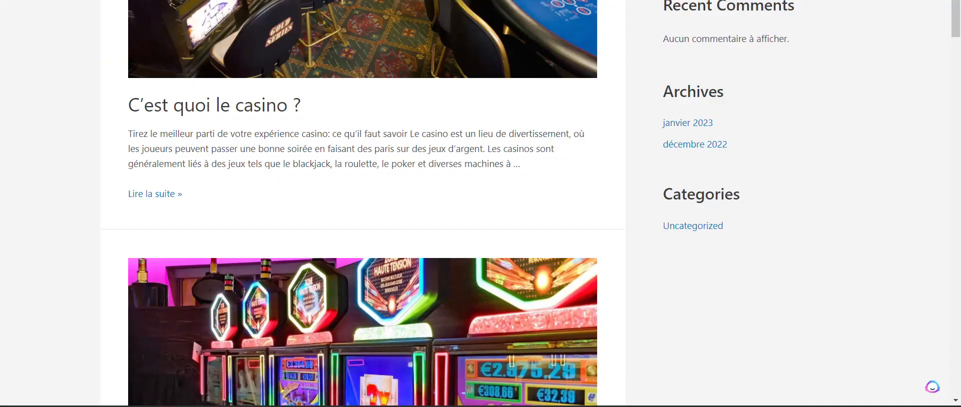
# Step: Look over the recent posts on the Archi-line website, then open the site's WordPress dashboard
pyautogui.scroll(7, 306, 216)
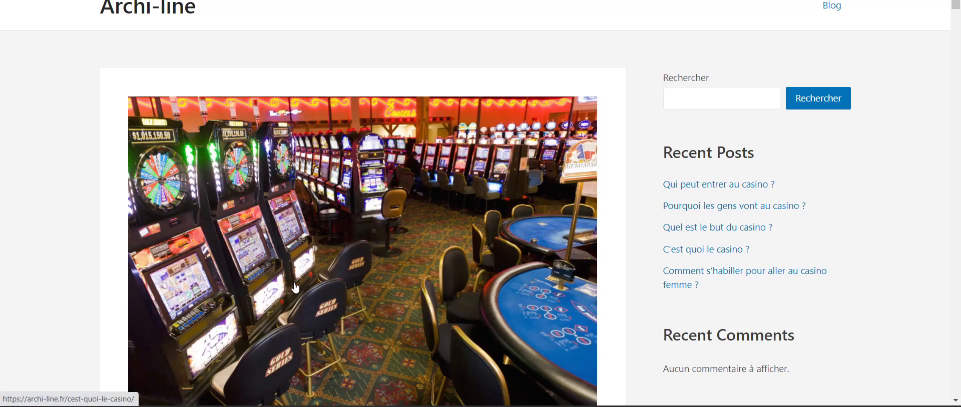
pyautogui.scroll(-6, 301, 288)
pyautogui.scroll(6, 296, 287)
pyautogui.moveTo(55, 2)
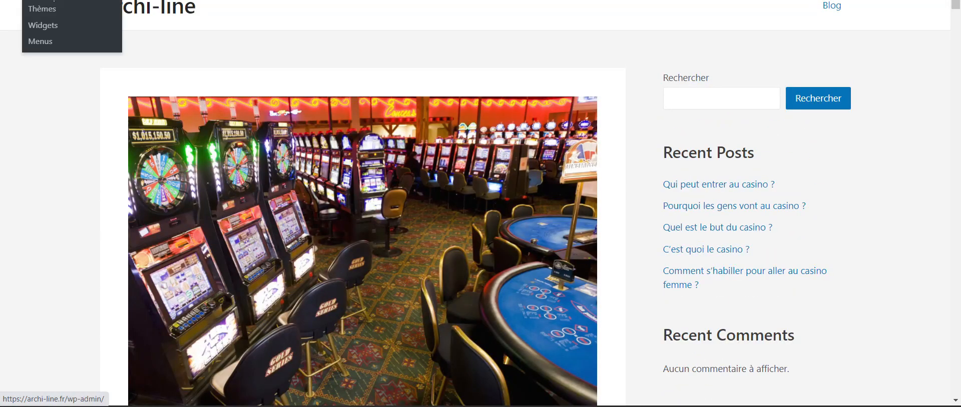
pyautogui.click(55, 2)
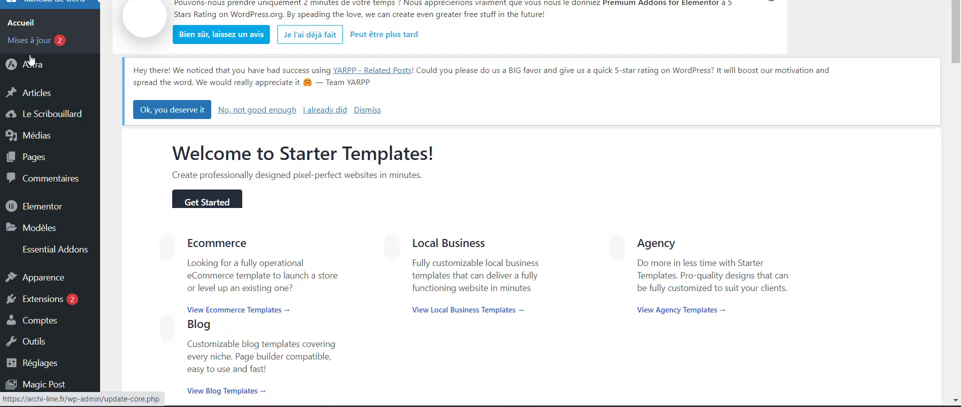
# Step: List all articles in WordPress, filter them to drafts (Brouillons), and look through the roulette titles
pyautogui.moveTo(40, 95)
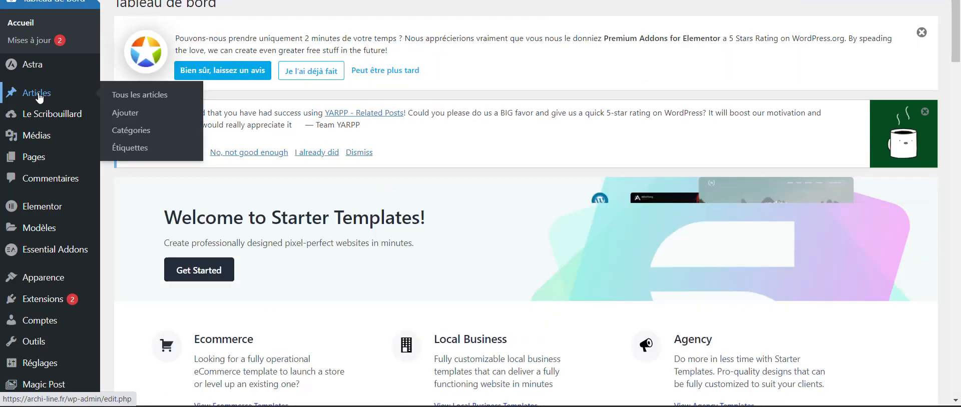
pyautogui.click(147, 100)
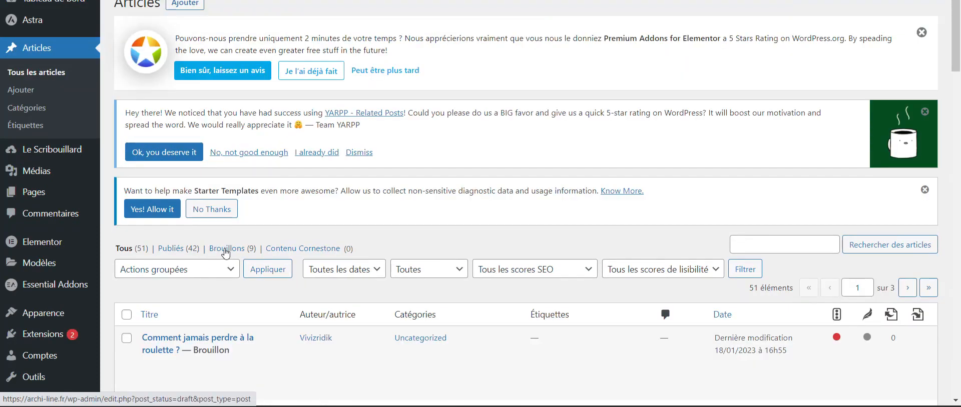
pyautogui.click(226, 252)
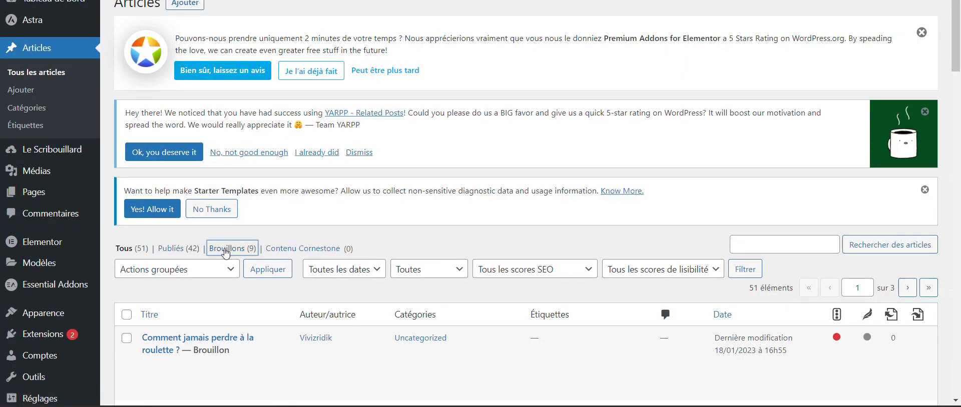
pyautogui.scroll(-5, 545, 268)
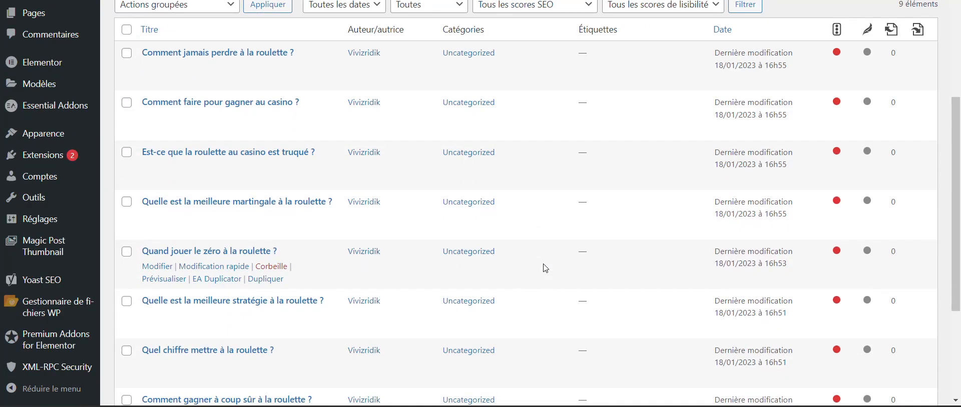
pyautogui.scroll(-2, 545, 269)
pyautogui.scroll(5, 545, 268)
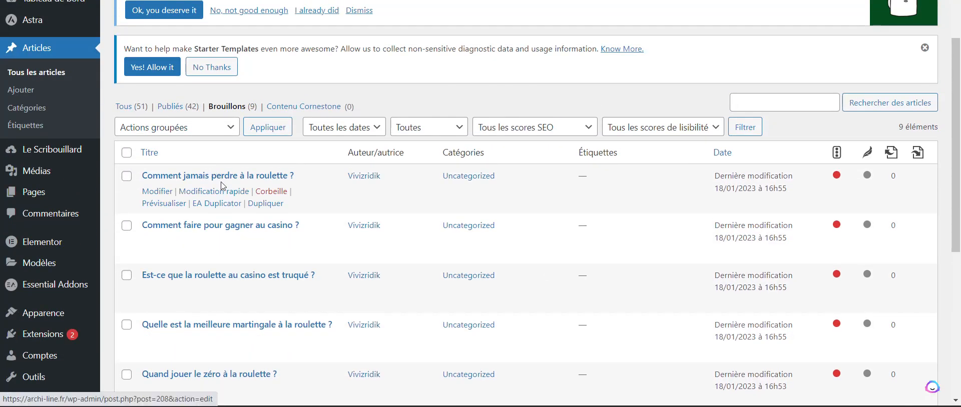
# Step: Open the draft "Comment jamais perdre à la roulette ?" and examine its headings, paragraphs and length
pyautogui.click(174, 179)
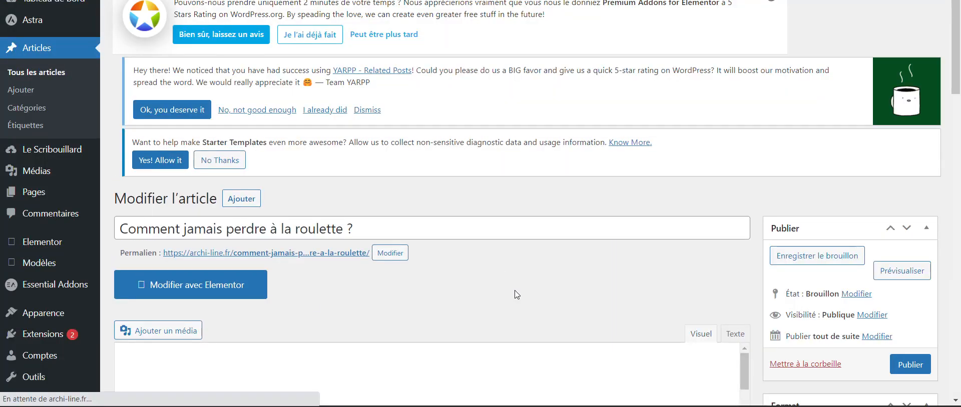
pyautogui.scroll(-3, 516, 296)
pyautogui.scroll(-1, 517, 296)
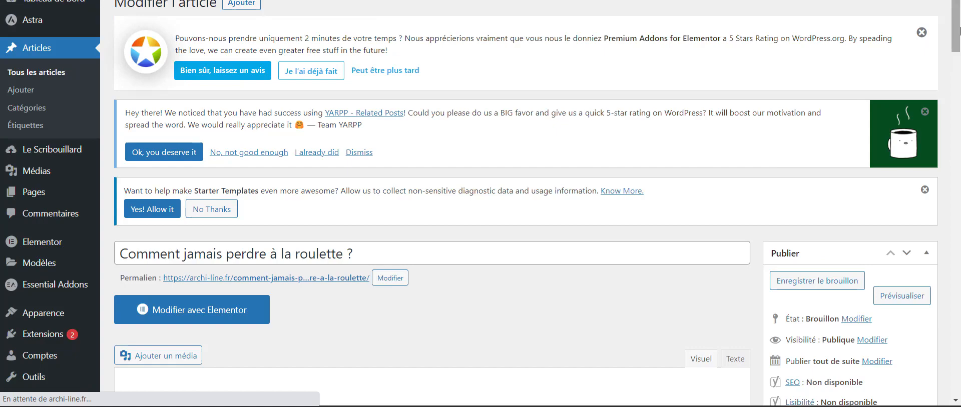
pyautogui.moveTo(958, 39); pyautogui.dragTo(959, 65)
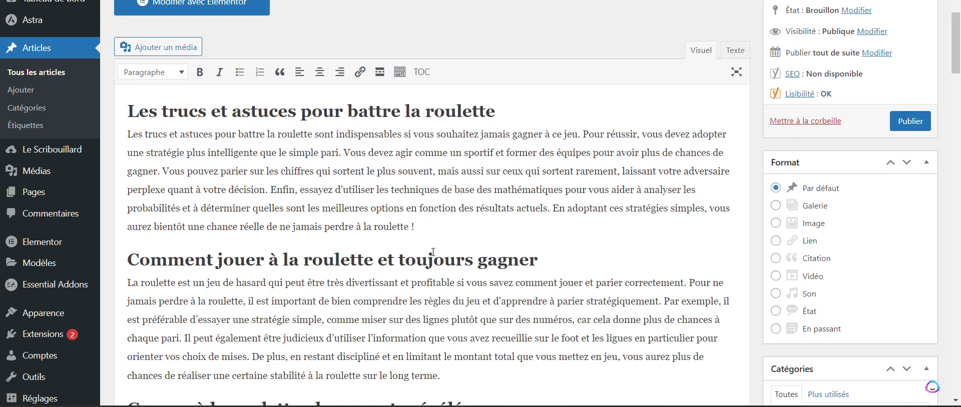
pyautogui.scroll(-4, 434, 251)
pyautogui.scroll(-3, 285, 230)
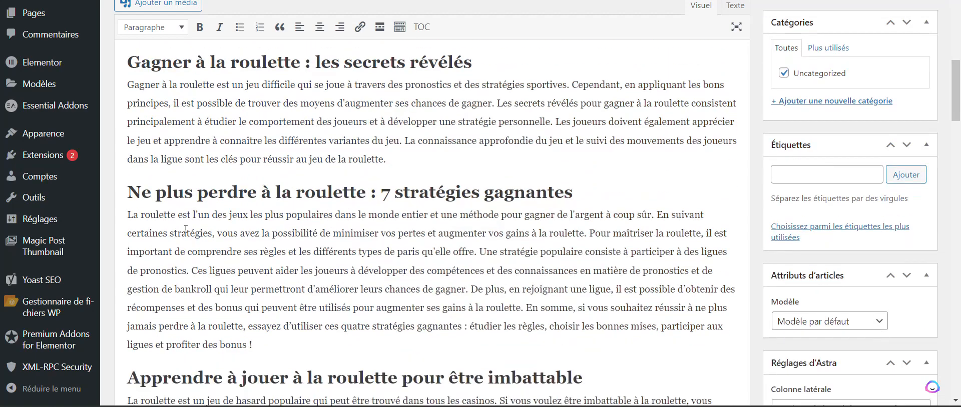
pyautogui.scroll(-5, 448, 189)
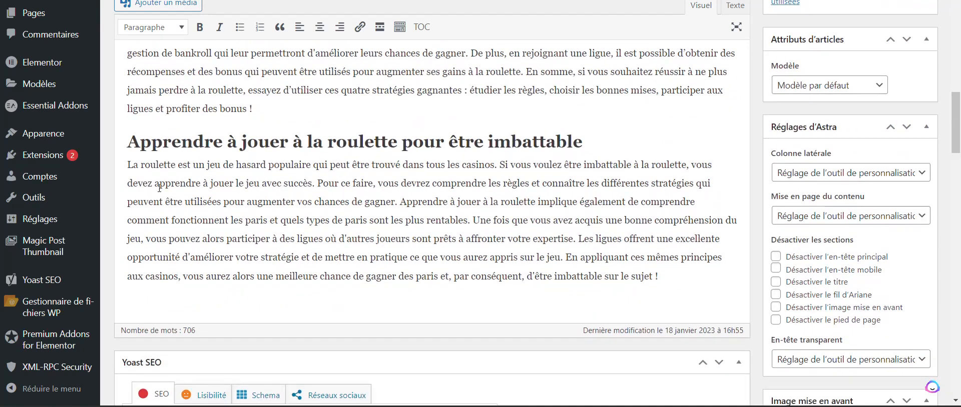
pyautogui.scroll(-1, 427, 167)
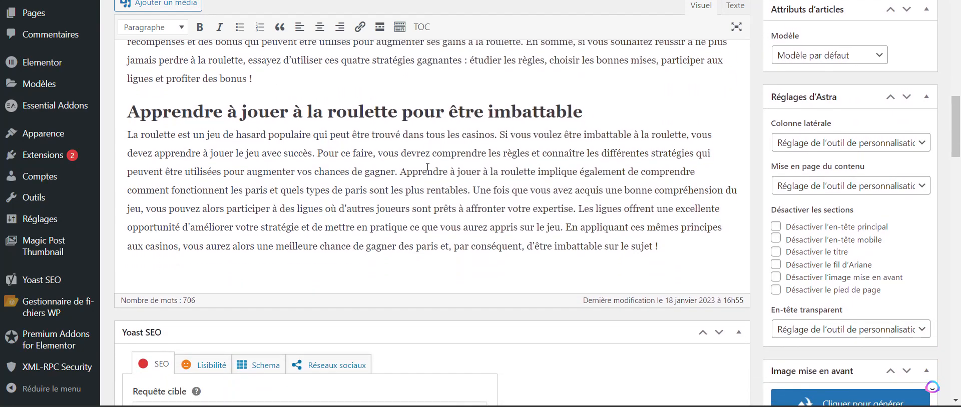
pyautogui.scroll(-1, 427, 168)
pyautogui.scroll(16, 428, 167)
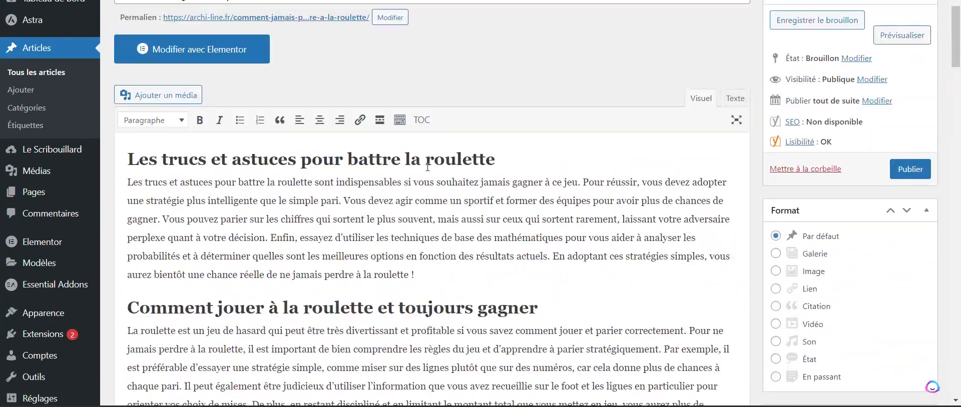
pyautogui.scroll(4, 428, 168)
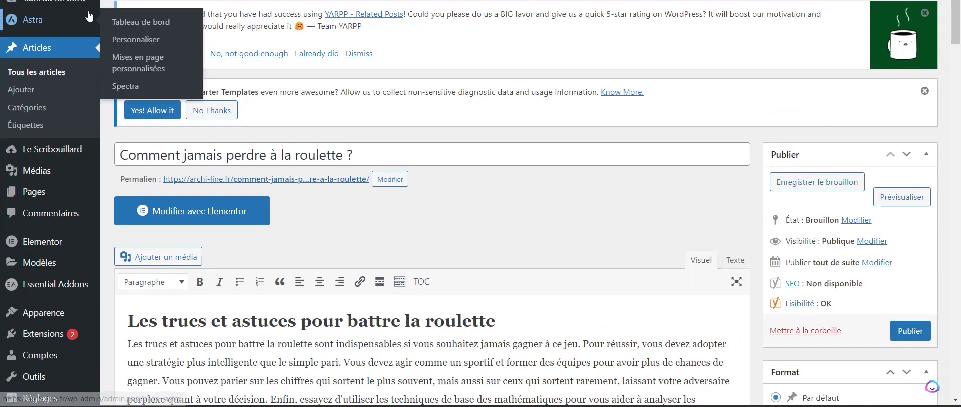
# Step: Return to the drafts list and bulk-generate featured images for all draft articles, following the progress to completion
pyautogui.click(89, 17)
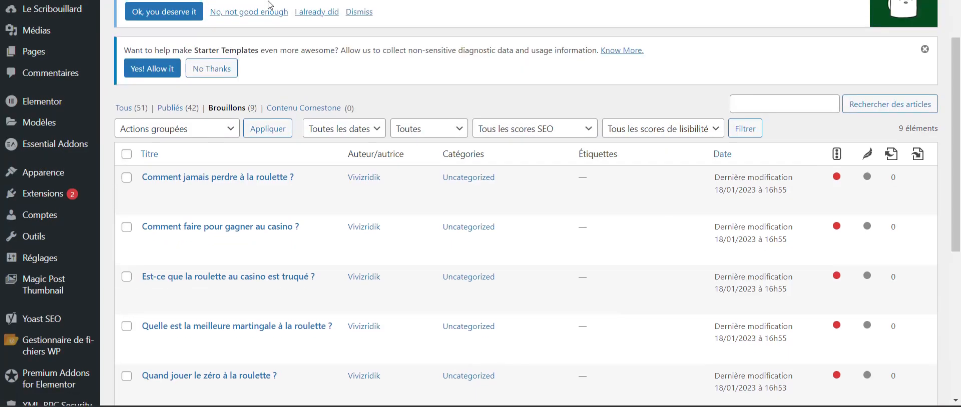
pyautogui.click(127, 154)
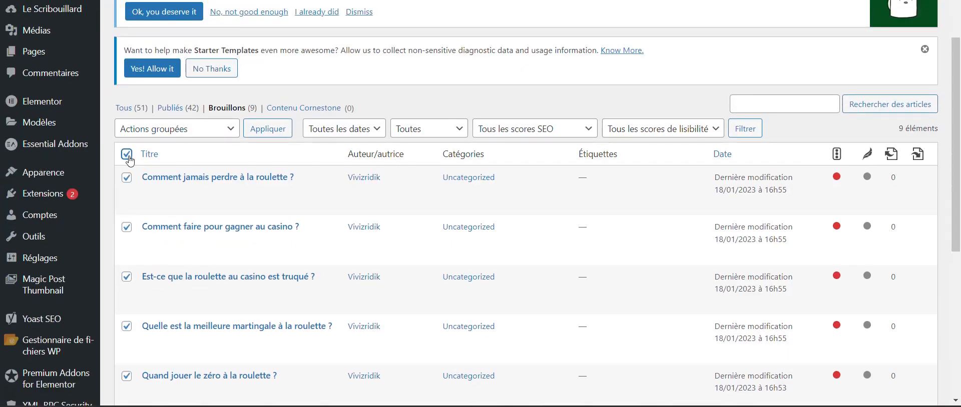
pyautogui.click(187, 132)
pyautogui.click(176, 170)
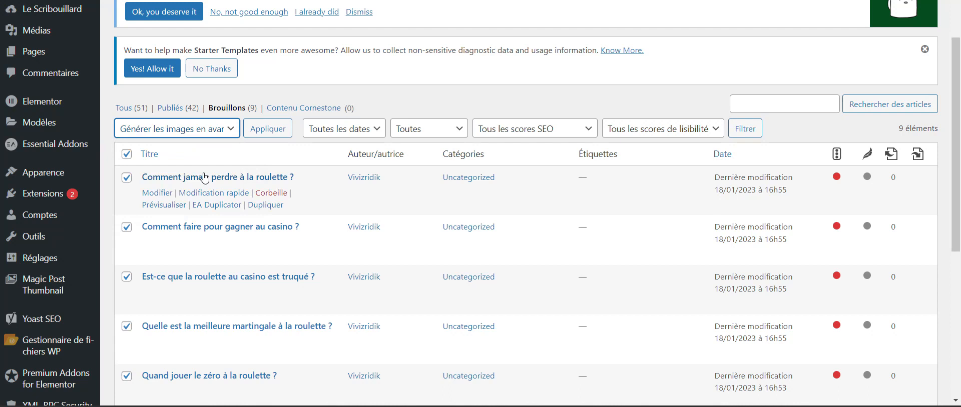
pyautogui.click(276, 134)
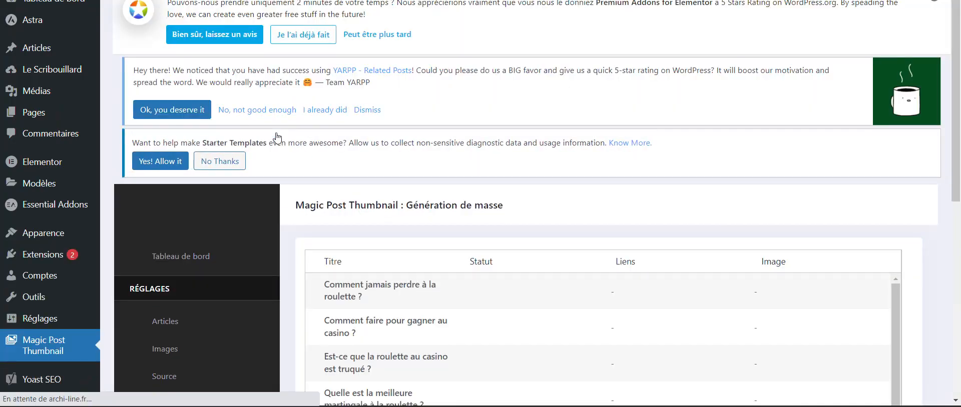
pyautogui.scroll(-3, 645, 292)
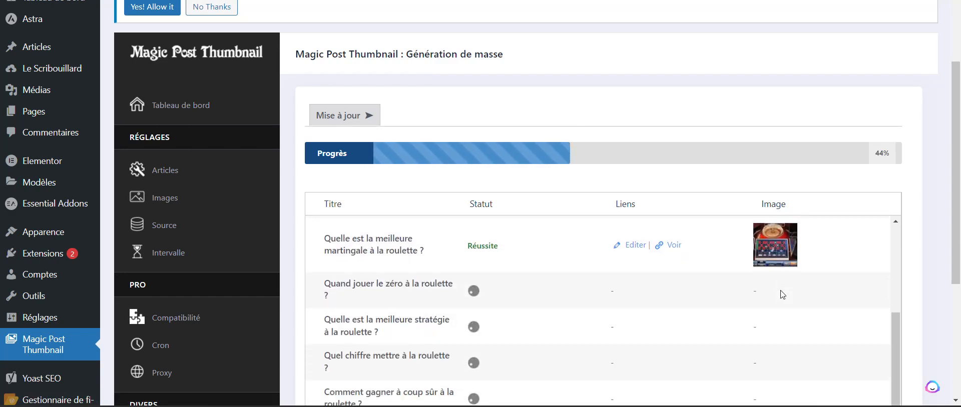
pyautogui.scroll(-1, 783, 294)
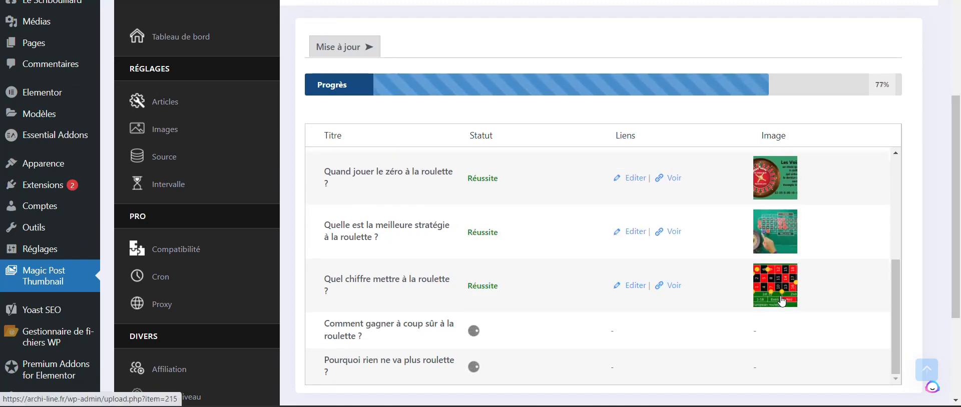
pyautogui.scroll(-1, 956, 300)
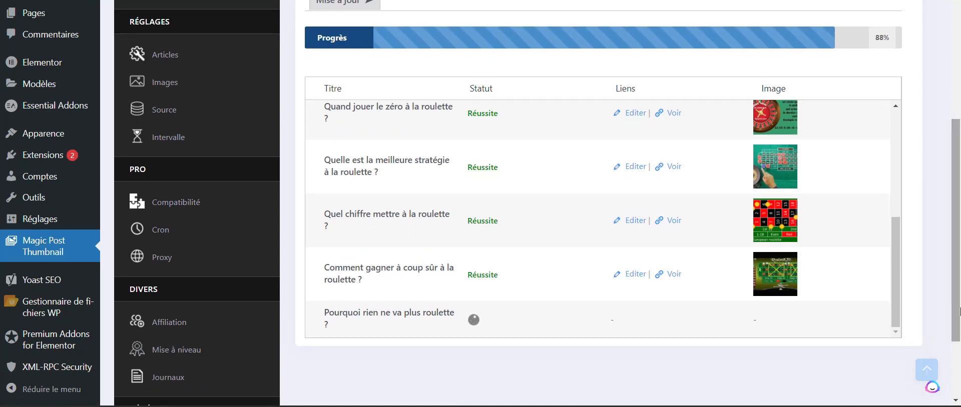
pyautogui.moveTo(960, 312); pyautogui.dragTo(959, 221)
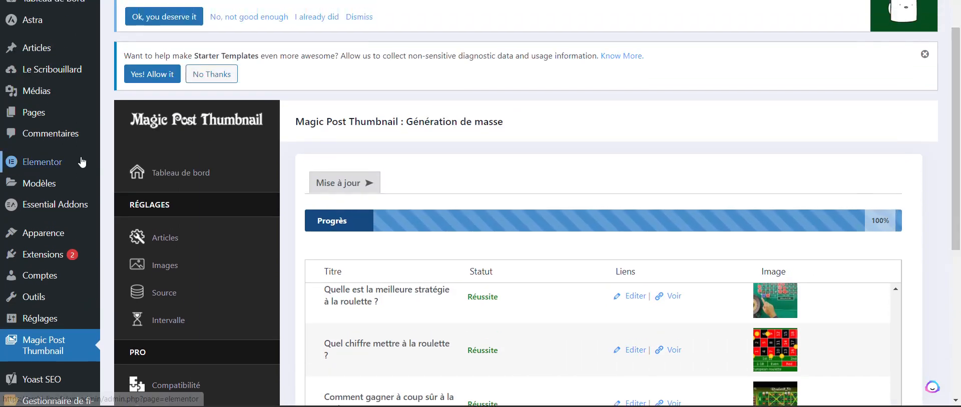
# Step: Reopen the full article list and filter it to the drafts (Brouillons)
pyautogui.moveTo(38, 48)
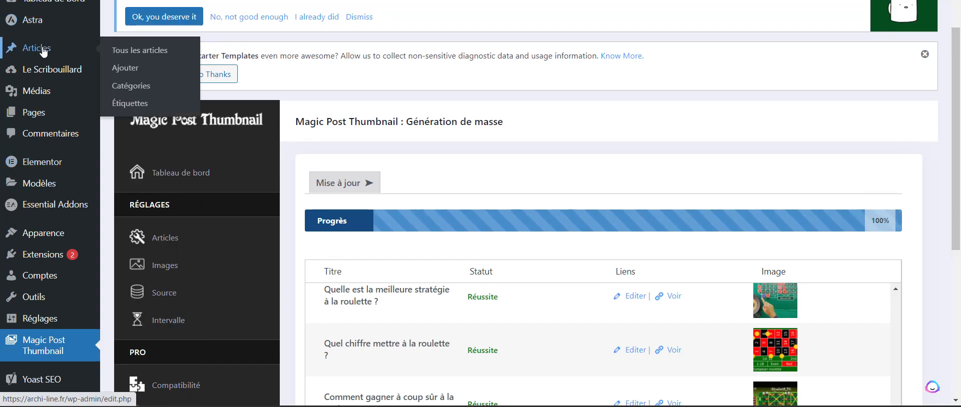
pyautogui.click(136, 52)
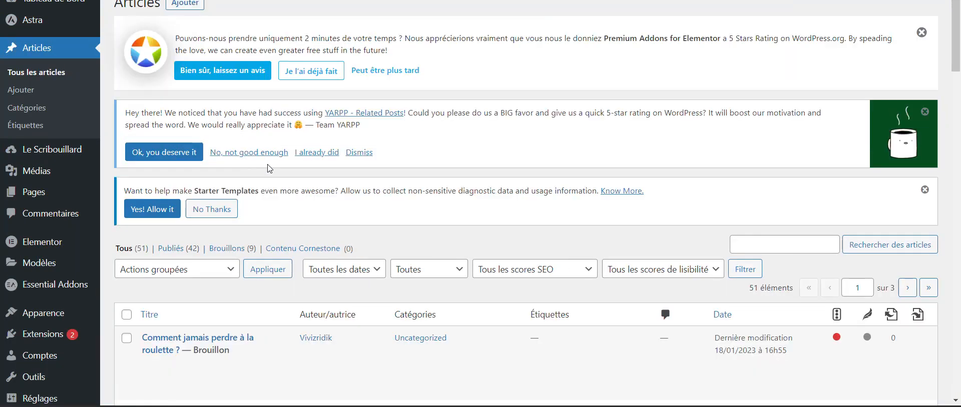
pyautogui.scroll(-2, 268, 167)
pyautogui.click(236, 162)
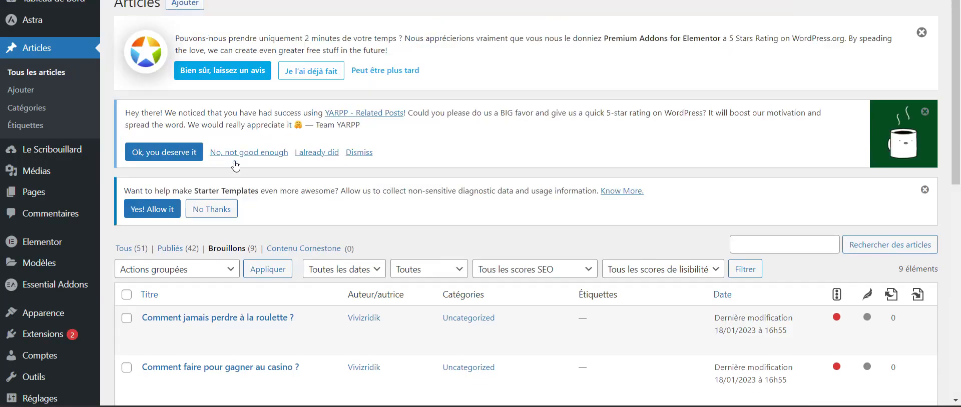
# Step: Bulk-edit all the draft articles, setting their État to Publié, and apply the update
pyautogui.scroll(-2, 173, 258)
pyautogui.click(126, 190)
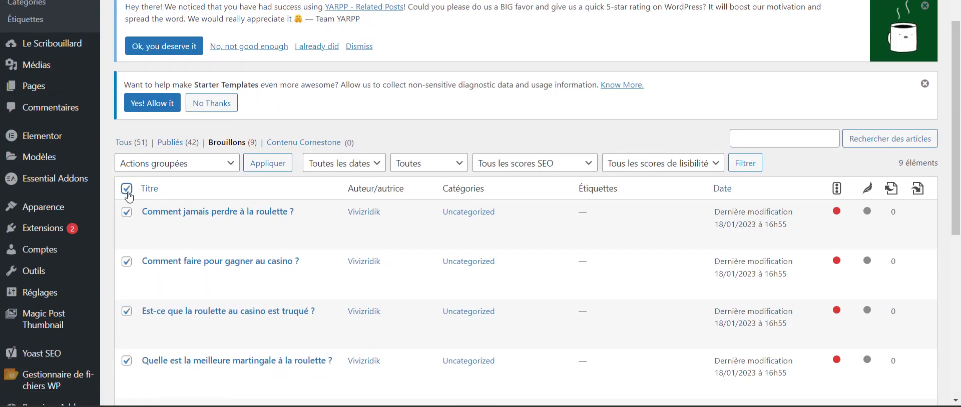
pyautogui.click(206, 165)
pyautogui.click(179, 192)
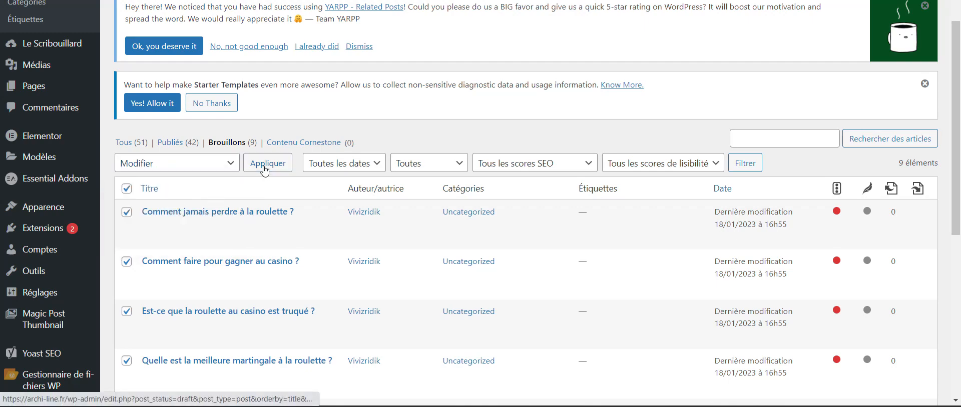
pyautogui.click(267, 163)
pyautogui.scroll(-1, 480, 303)
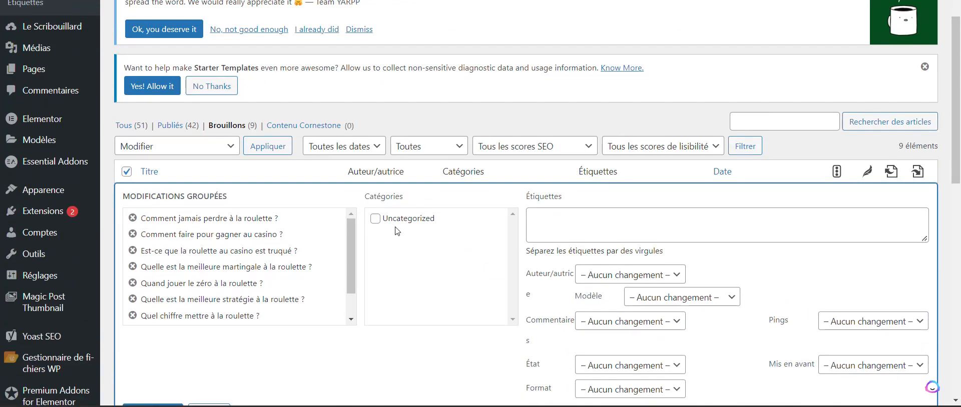
pyautogui.scroll(-2, 597, 316)
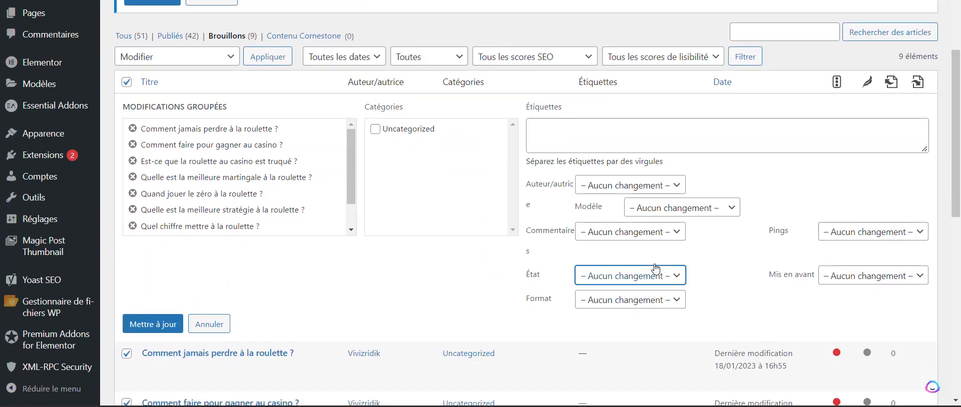
pyautogui.click(633, 281)
pyautogui.click(608, 303)
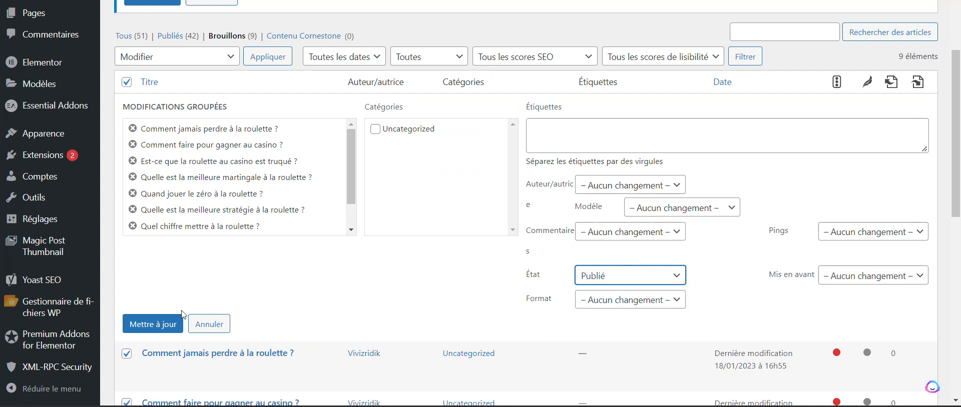
pyautogui.click(166, 323)
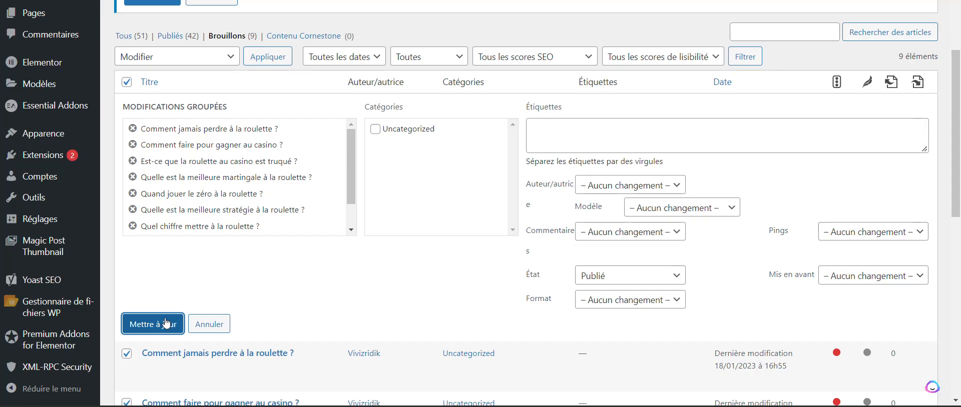
# Step: Visit the public Archi-line website from the article administration and open its Blog page
pyautogui.scroll(-3, 265, 311)
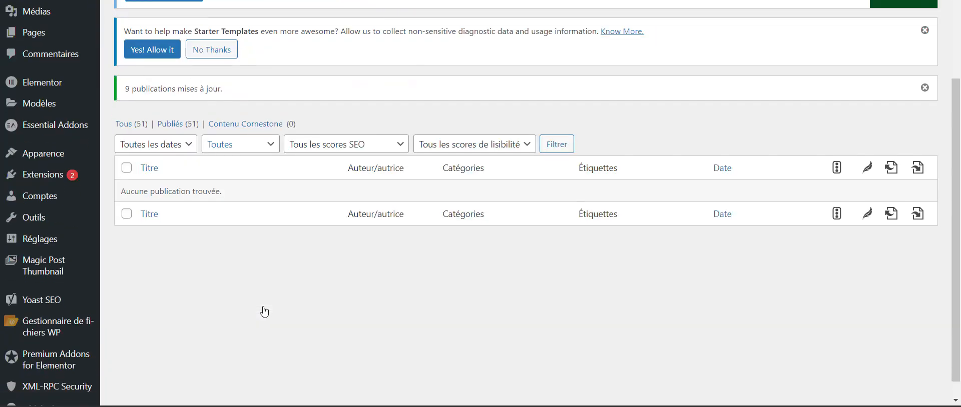
pyautogui.scroll(3, 263, 311)
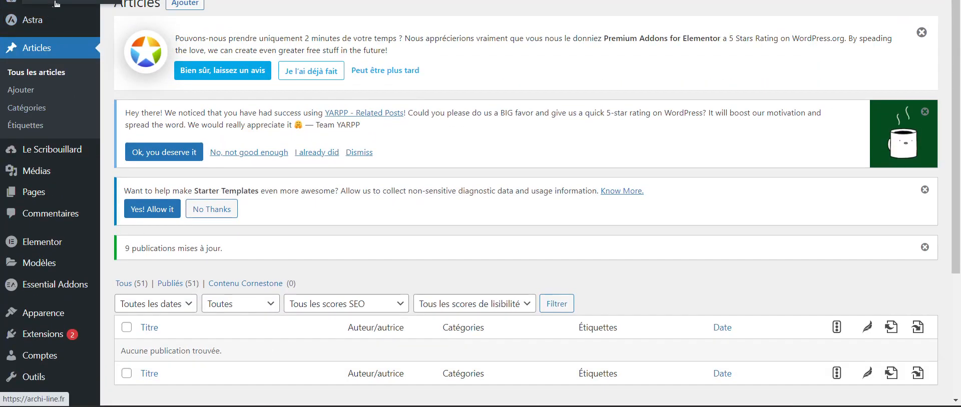
pyautogui.click(54, 4)
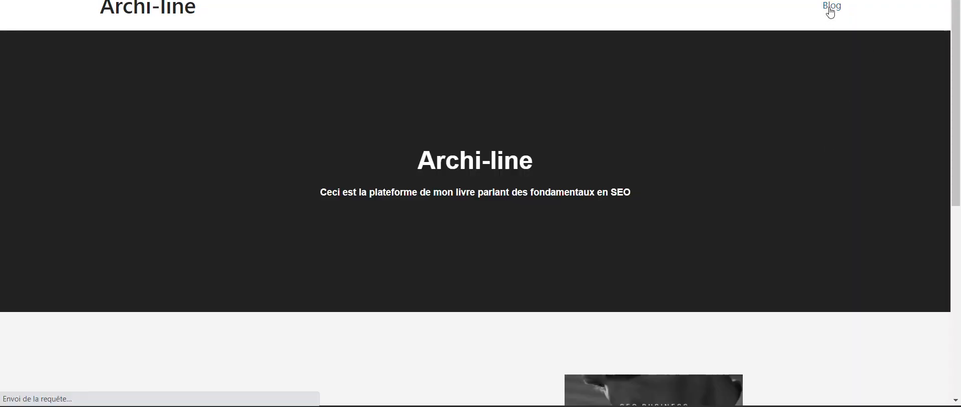
# Step: Examine the published roulette articles on the blog, checking their featured images, titles and excerpts, and return to the start of the page
pyautogui.scroll(-5, 380, 258)
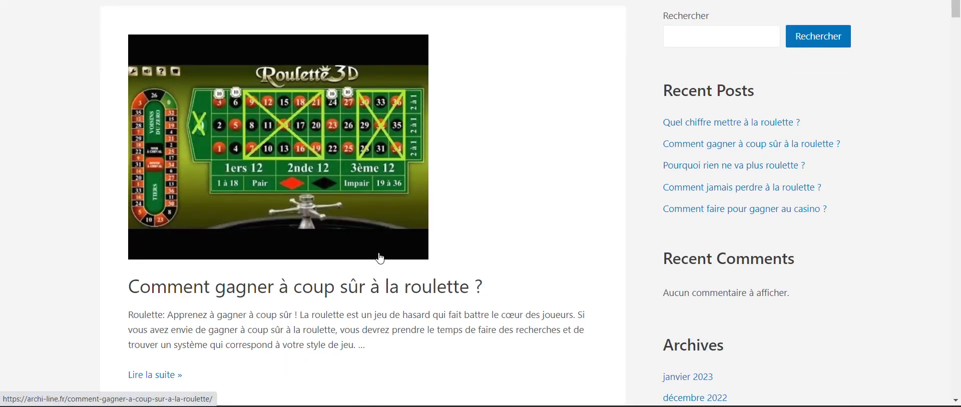
pyautogui.scroll(-15, 380, 258)
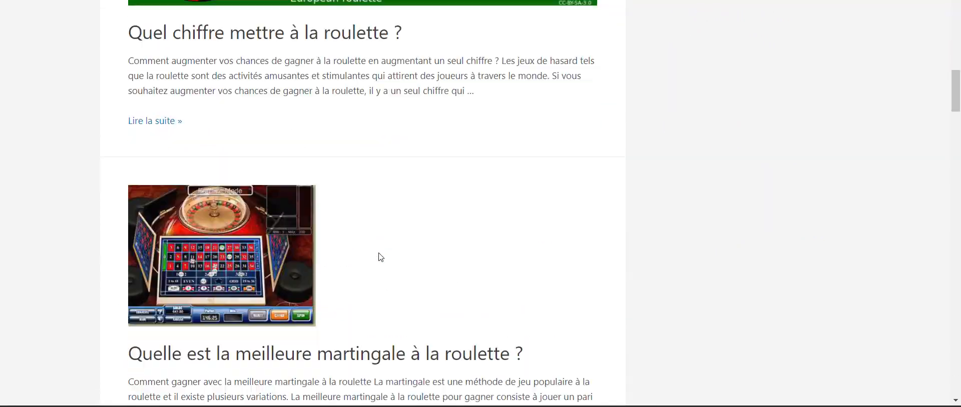
pyautogui.scroll(-15, 380, 258)
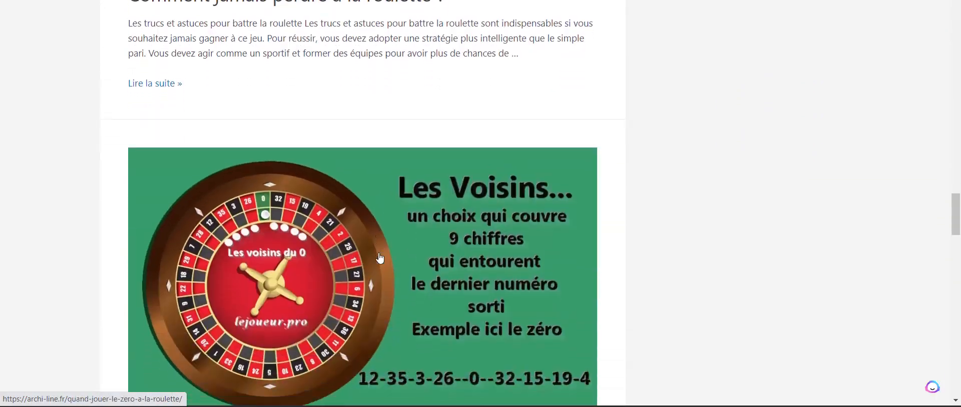
pyautogui.scroll(-15, 380, 258)
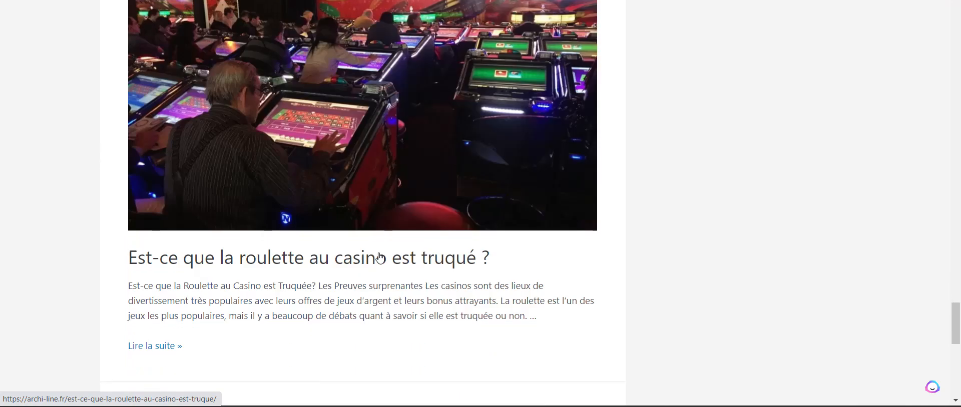
pyautogui.scroll(7, 380, 258)
pyautogui.scroll(15, 380, 258)
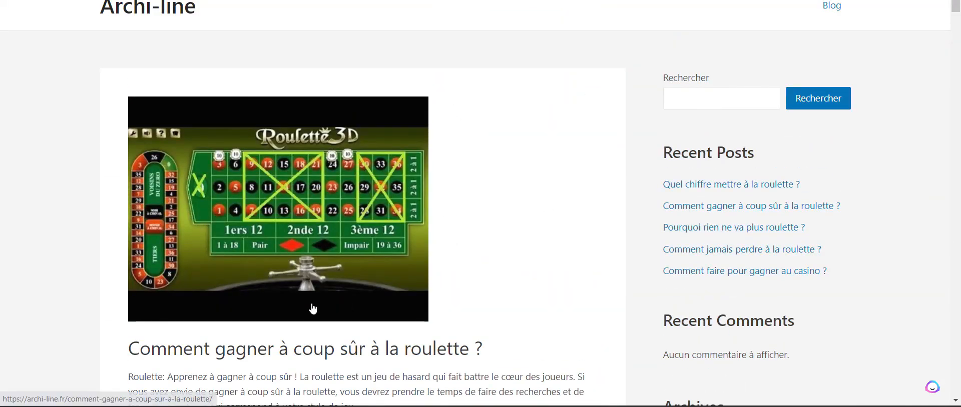
pyautogui.scroll(-3, 313, 290)
pyautogui.scroll(-6, 314, 307)
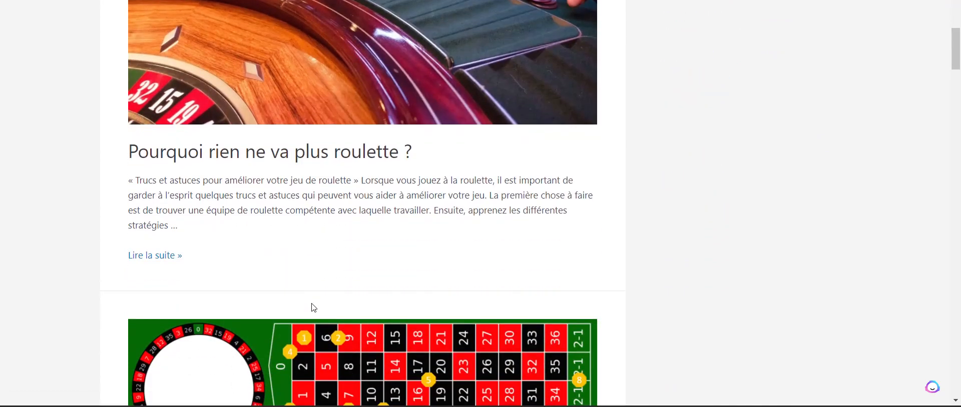
pyautogui.scroll(-20, 314, 307)
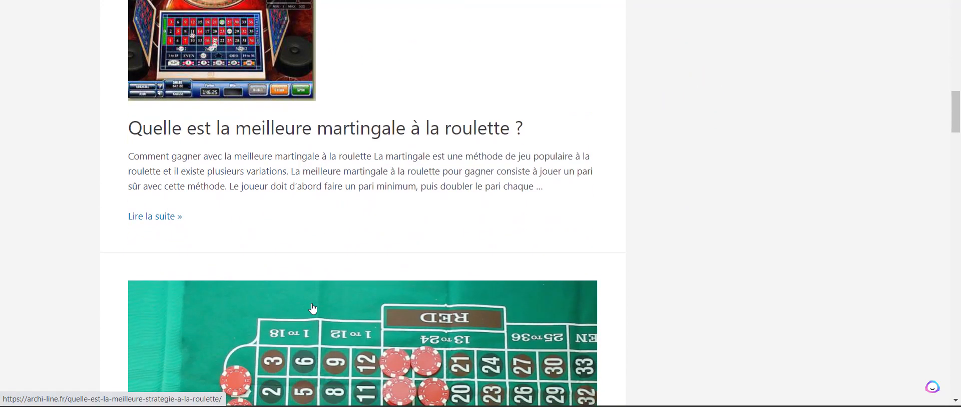
pyautogui.scroll(-10, 314, 308)
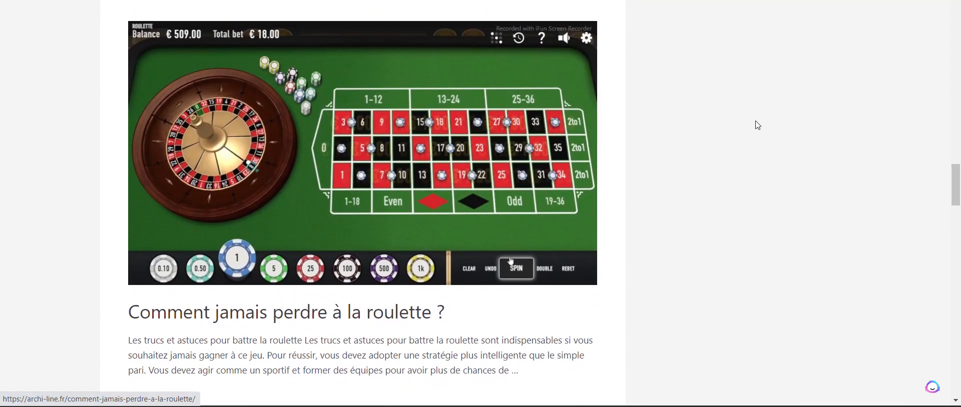
pyautogui.moveTo(960, 198); pyautogui.dragTo(952, 2)
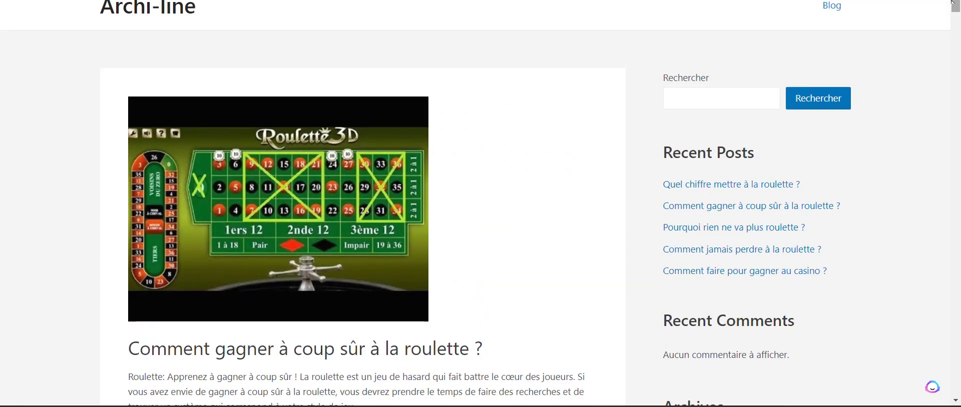